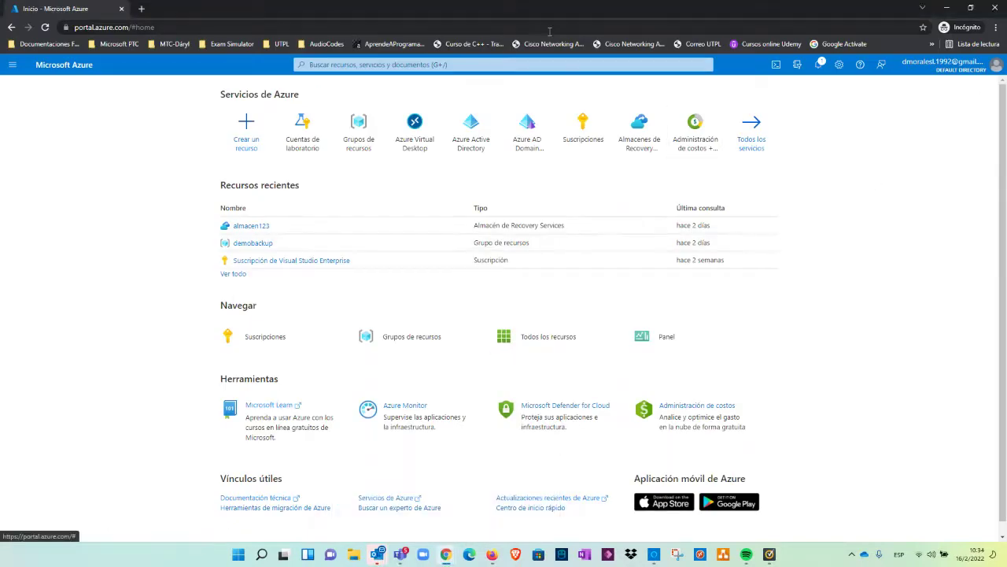
# Step: Open the Azure Virtual Desktop service overview from the portal home page
pyautogui.click(510, 67)
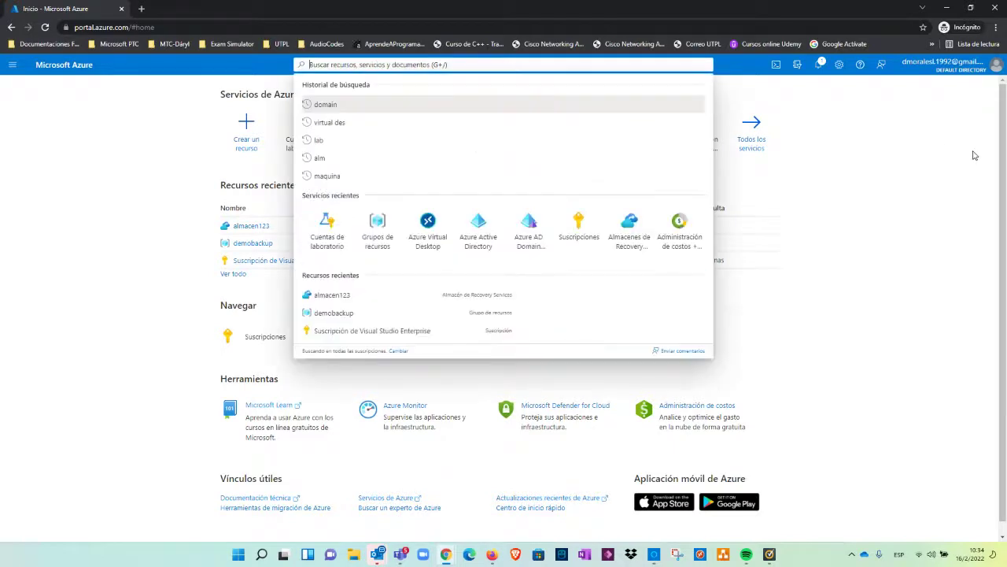
pyautogui.click(976, 156)
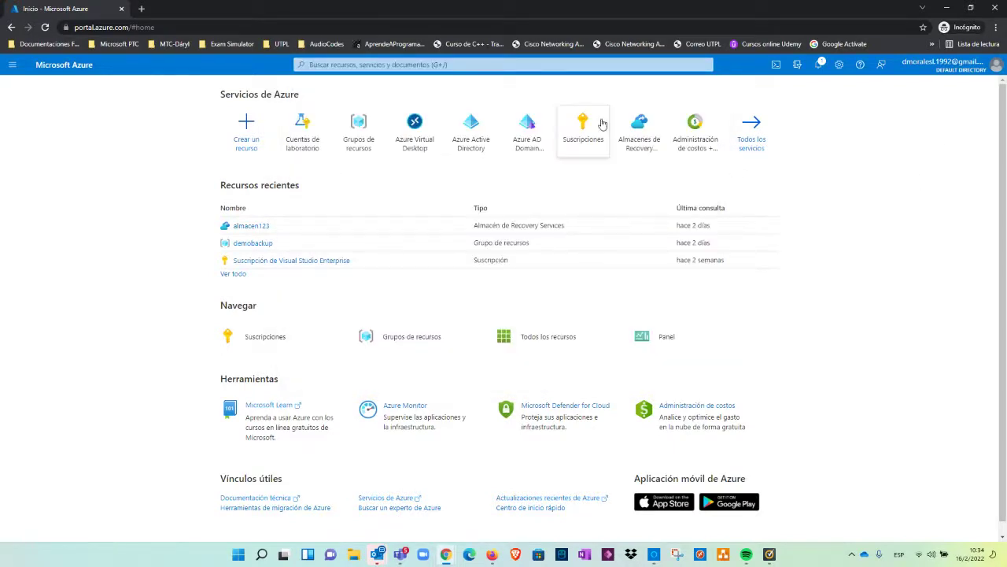
pyautogui.click(414, 140)
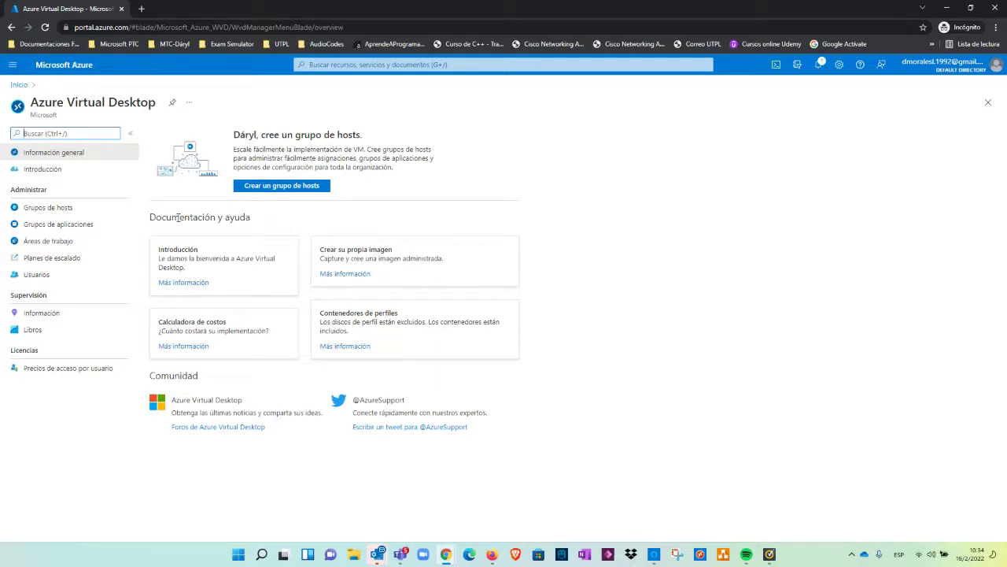
# Step: Open Azure Active Directory and review the default directory's basic information
pyautogui.click(26, 64)
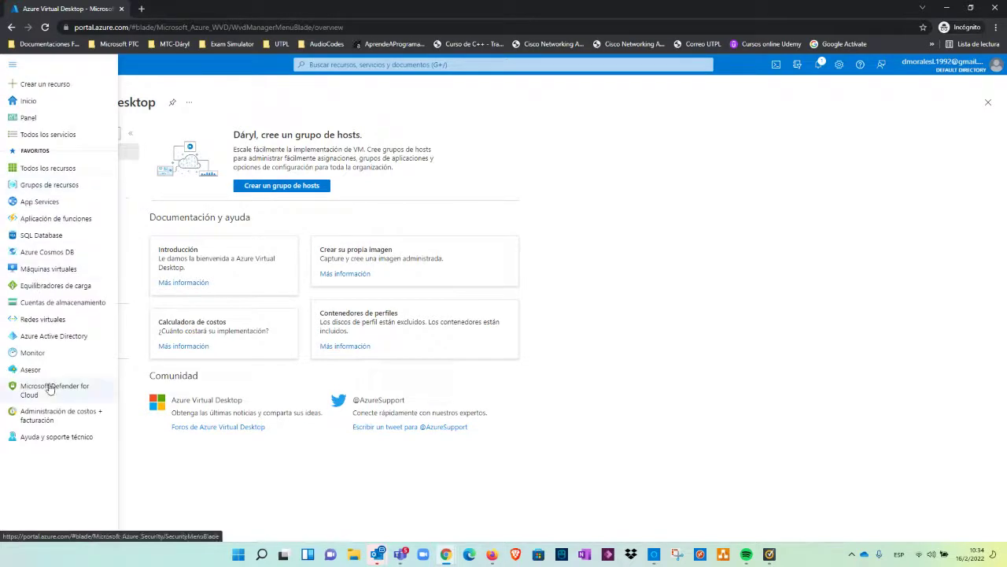
pyautogui.click(57, 336)
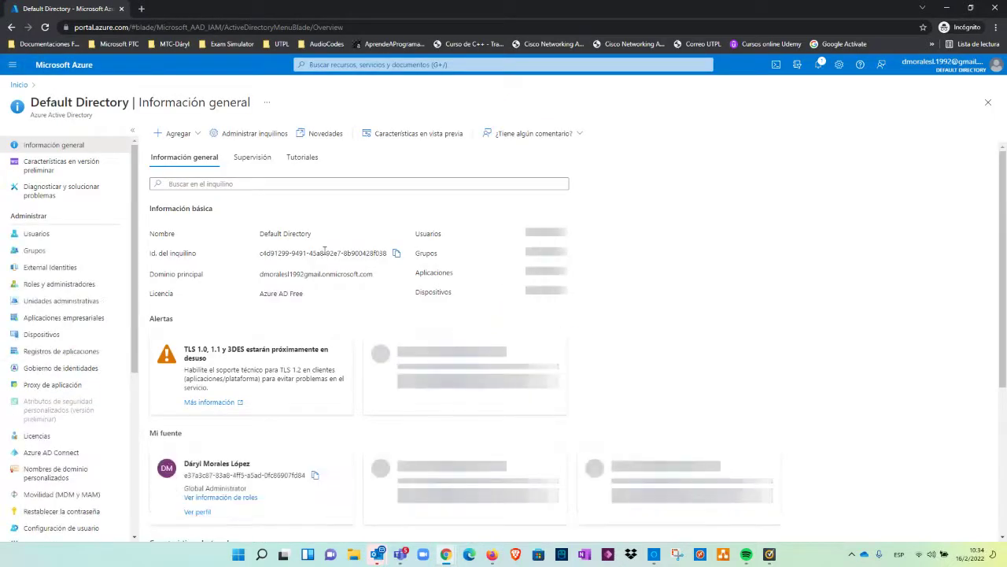
pyautogui.moveTo(490, 259); pyautogui.dragTo(758, 254)
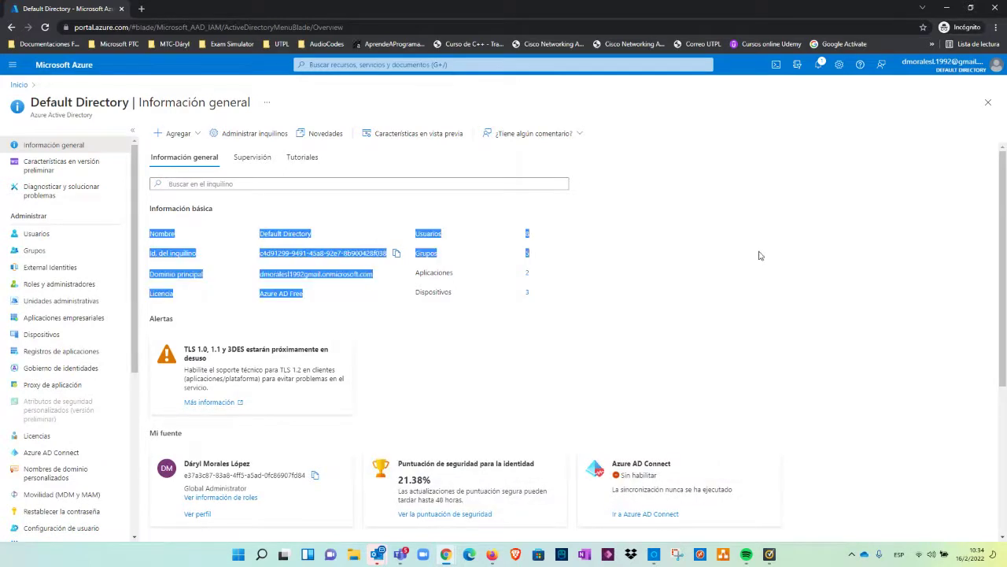
pyautogui.click(753, 281)
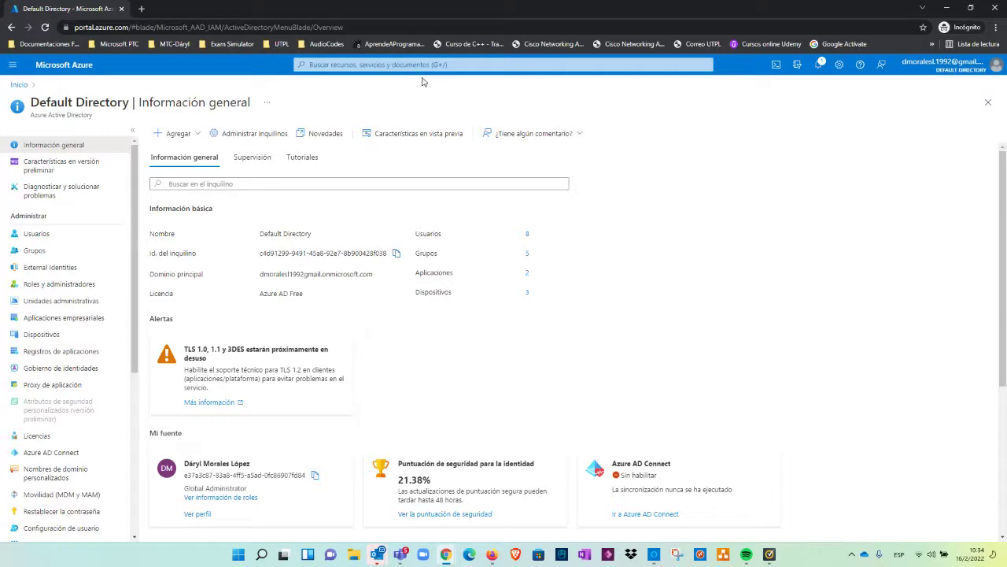
# Step: Return to the Azure Virtual Desktop service and start creating a host pool
pyautogui.click(349, 64)
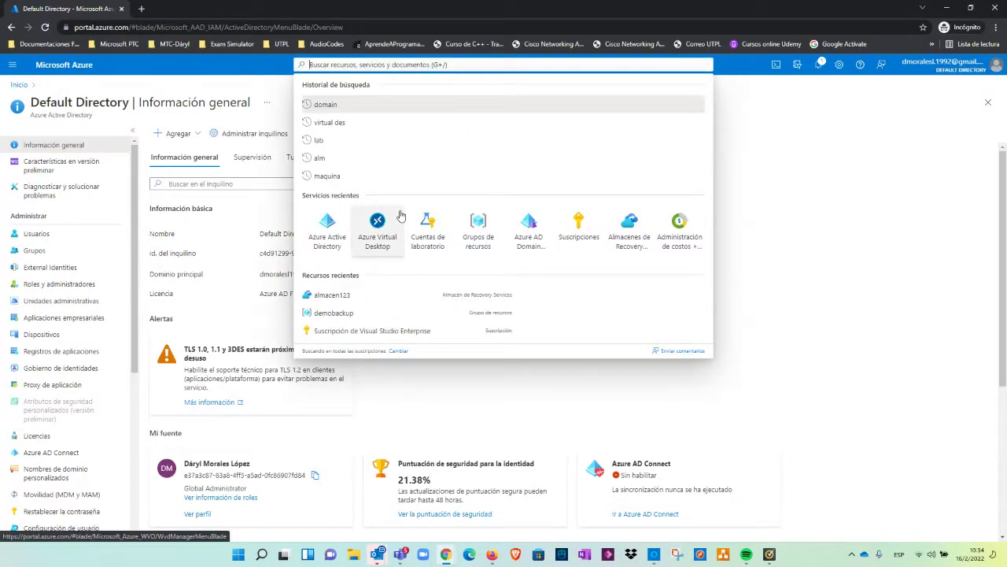
pyautogui.click(400, 216)
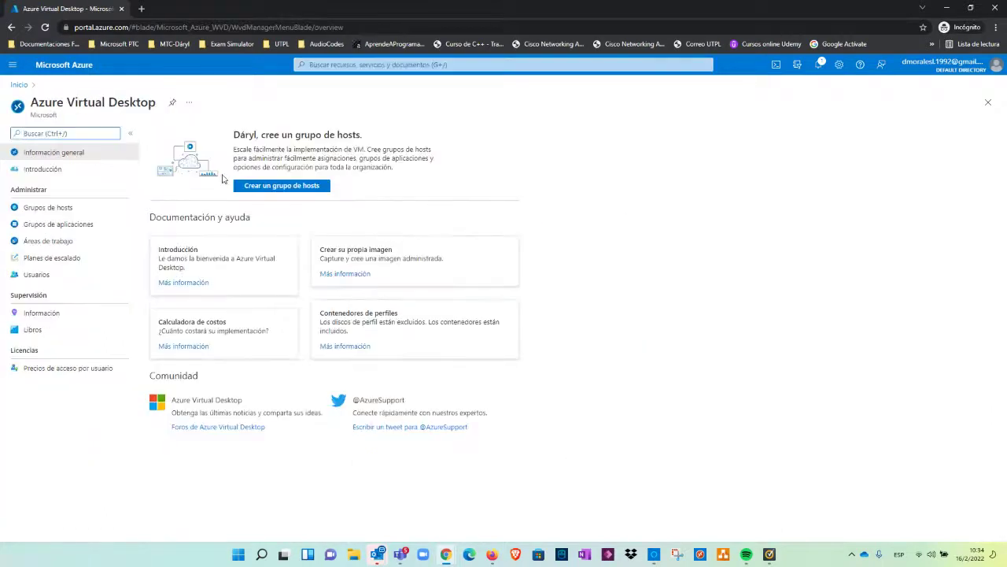
pyautogui.click(307, 185)
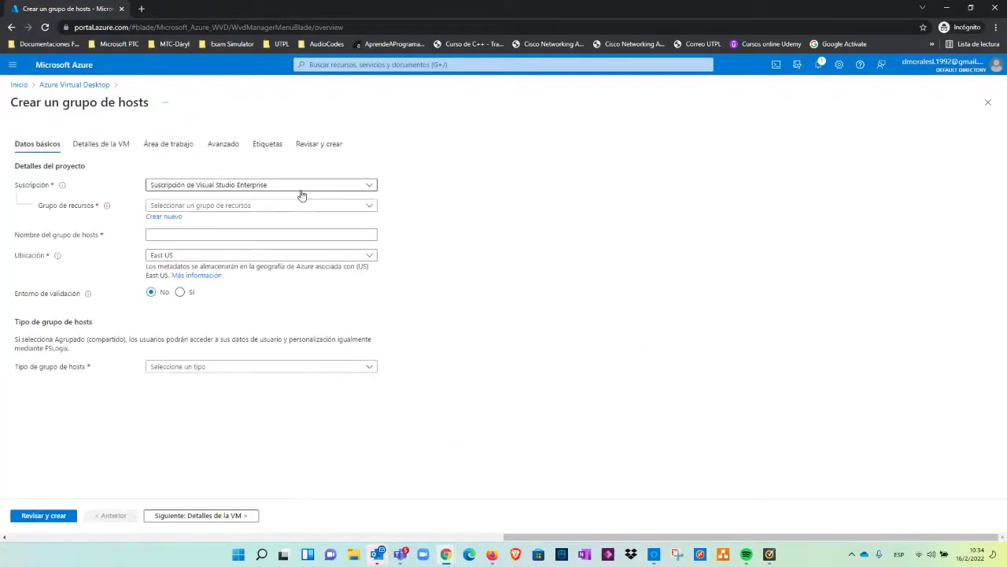
# Step: Choose to add Azure virtual machines in the host pool's VM details and browse the available virtual machine sizes
pyautogui.click(100, 144)
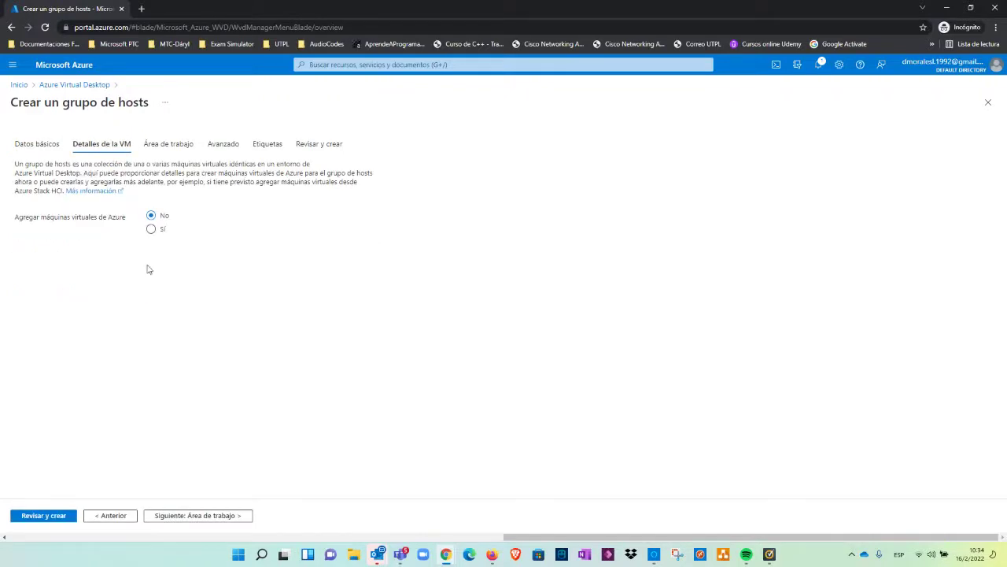
pyautogui.click(151, 228)
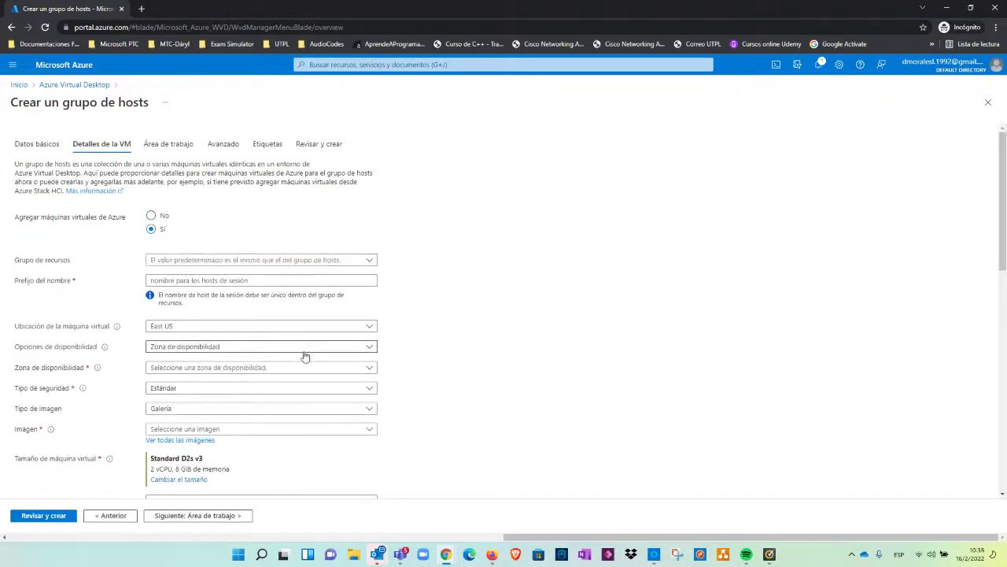
pyautogui.scroll(-2, 306, 357)
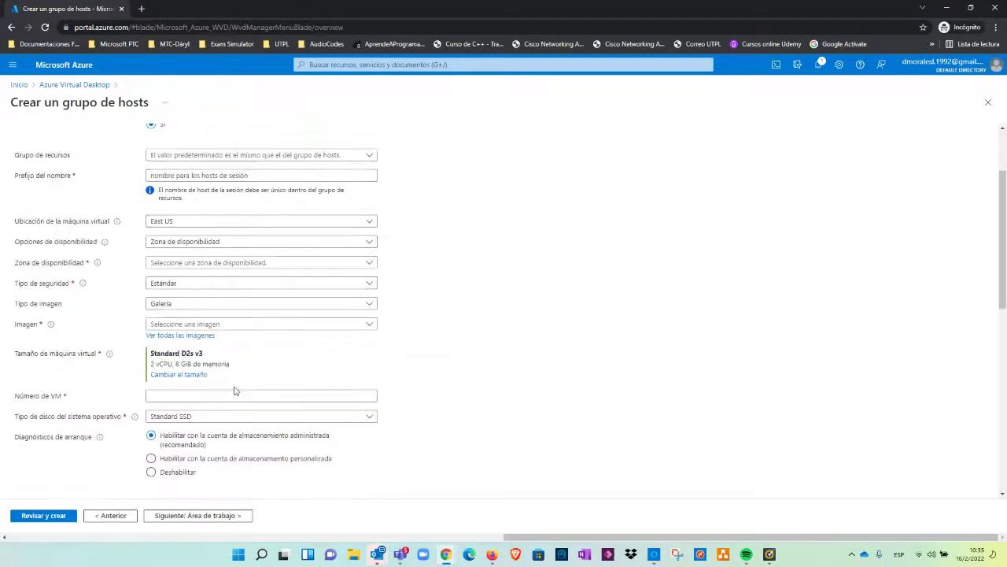
pyautogui.click(179, 374)
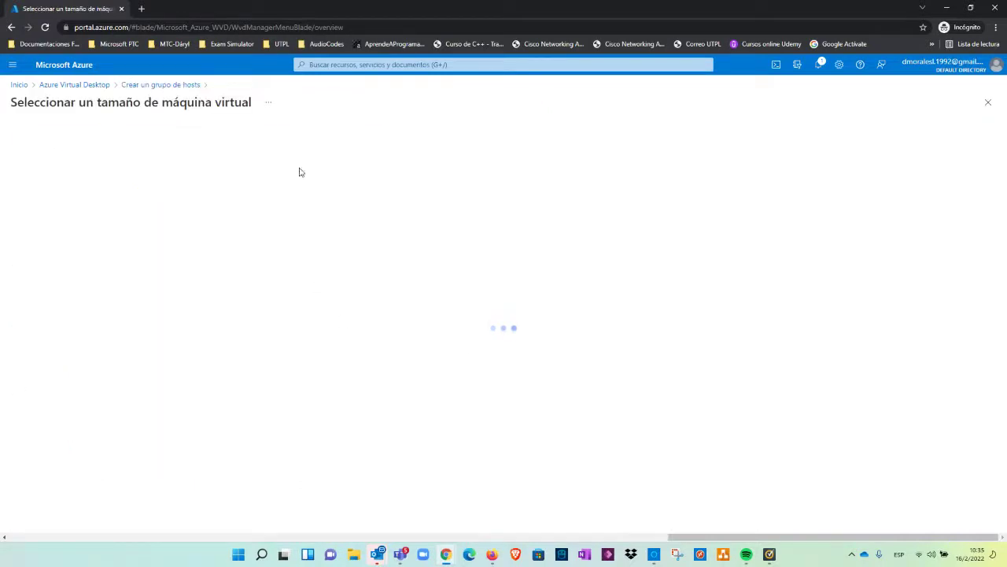
pyautogui.scroll(-3, 202, 291)
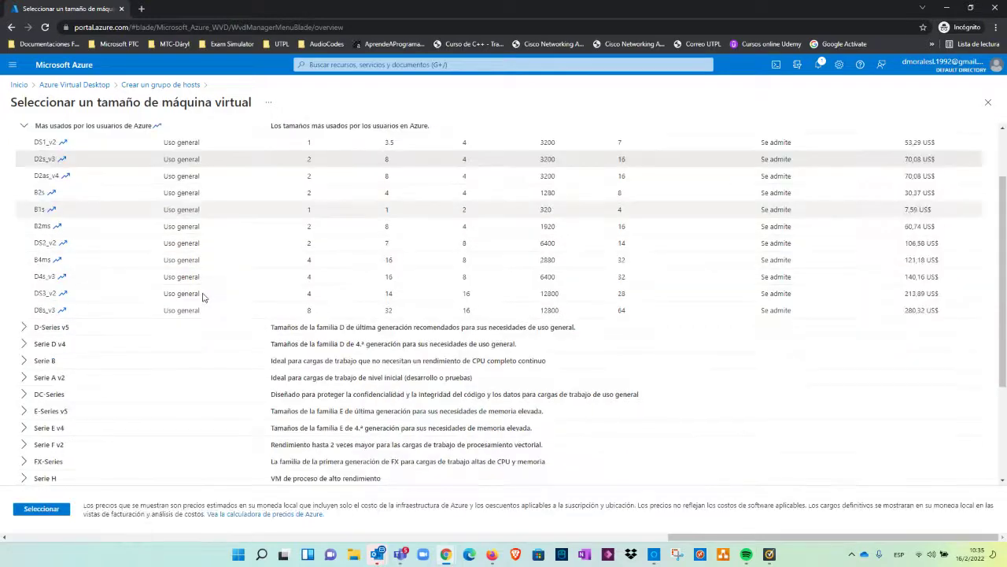
pyautogui.scroll(3, 200, 295)
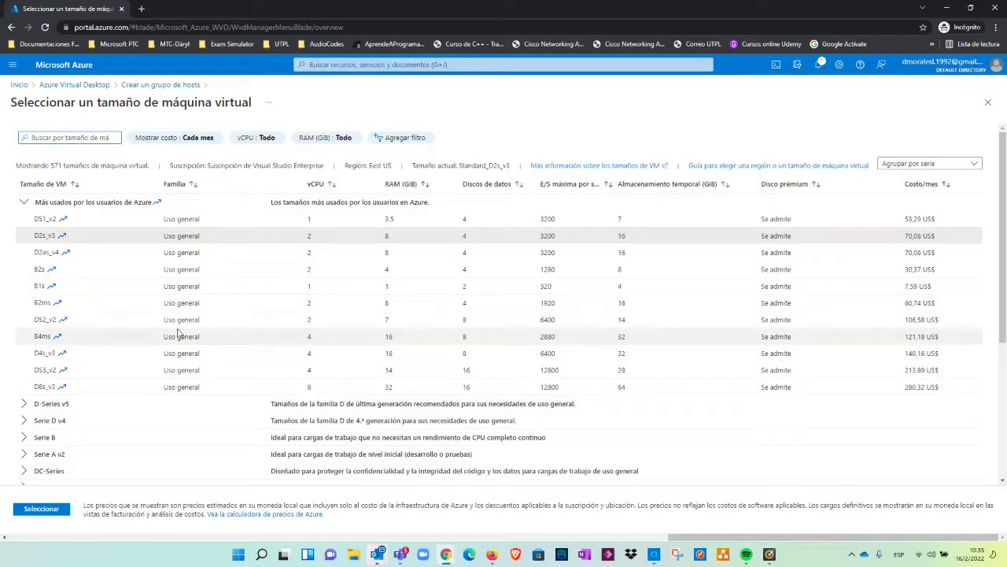
# Step: Switch to Paint and draw a large ellipse about 694 × 355 pixels on the blank canvas
pyautogui.click(238, 554)
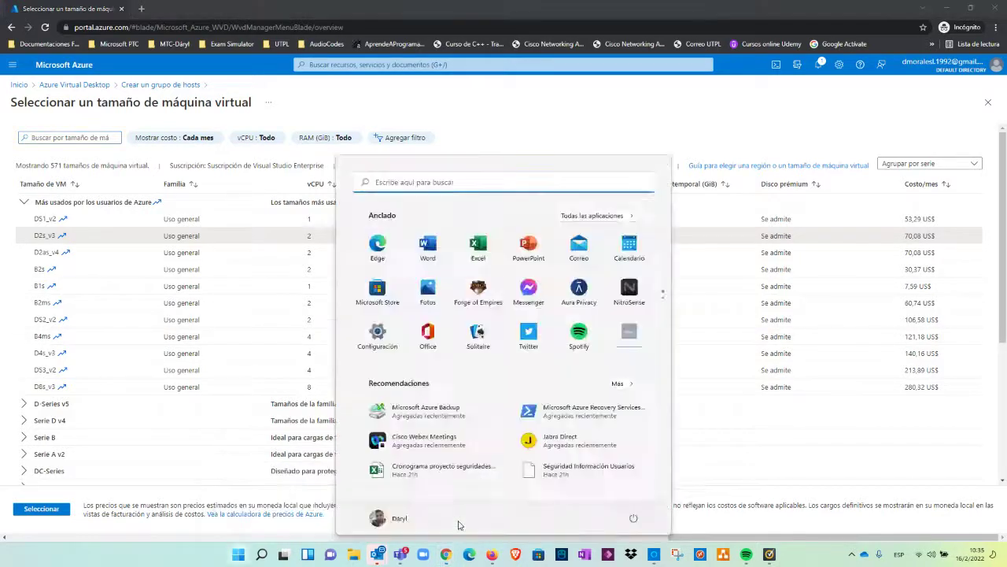
pyautogui.write('pan')
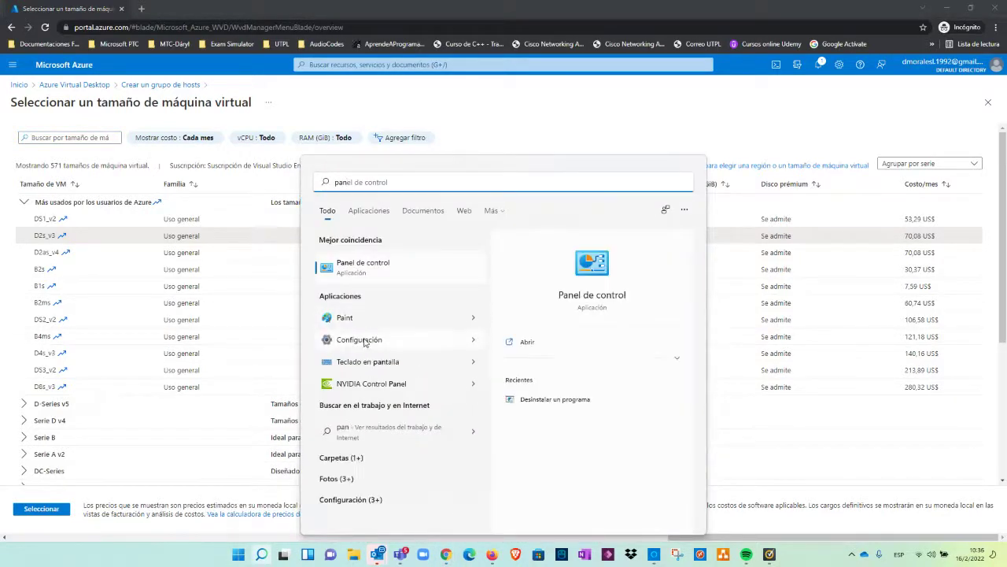
pyautogui.click(363, 321)
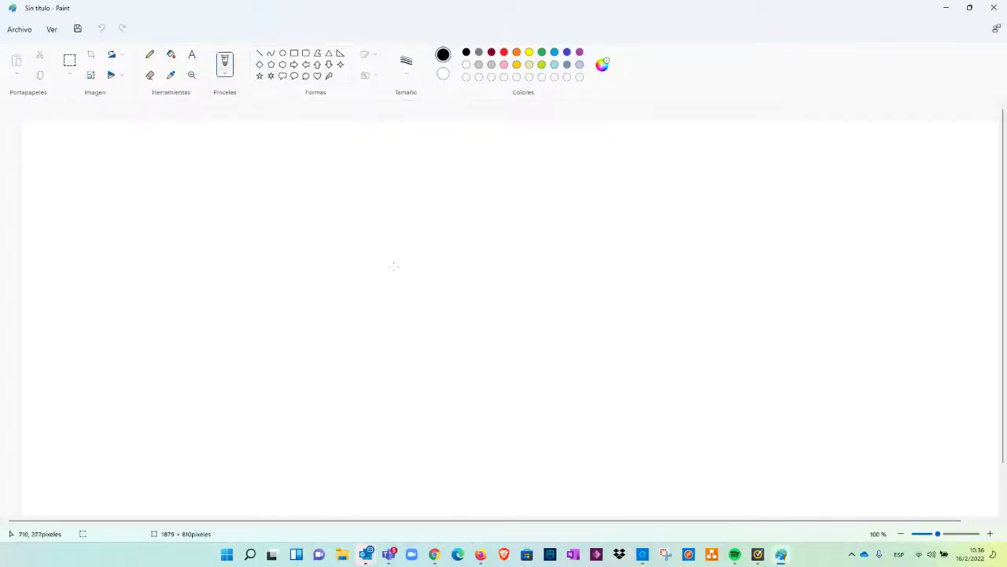
pyautogui.click(283, 53)
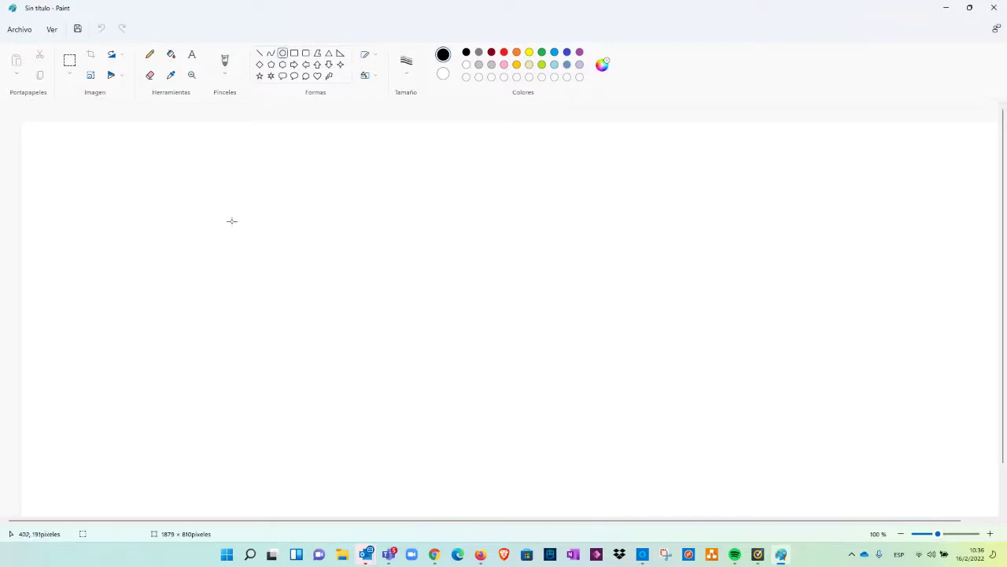
pyautogui.moveTo(232, 221); pyautogui.dragTo(597, 407)
# Step: Draw two small squares side by side in the upper half of the ellipse, the second about 63 × 66 pixels
pyautogui.click(295, 55)
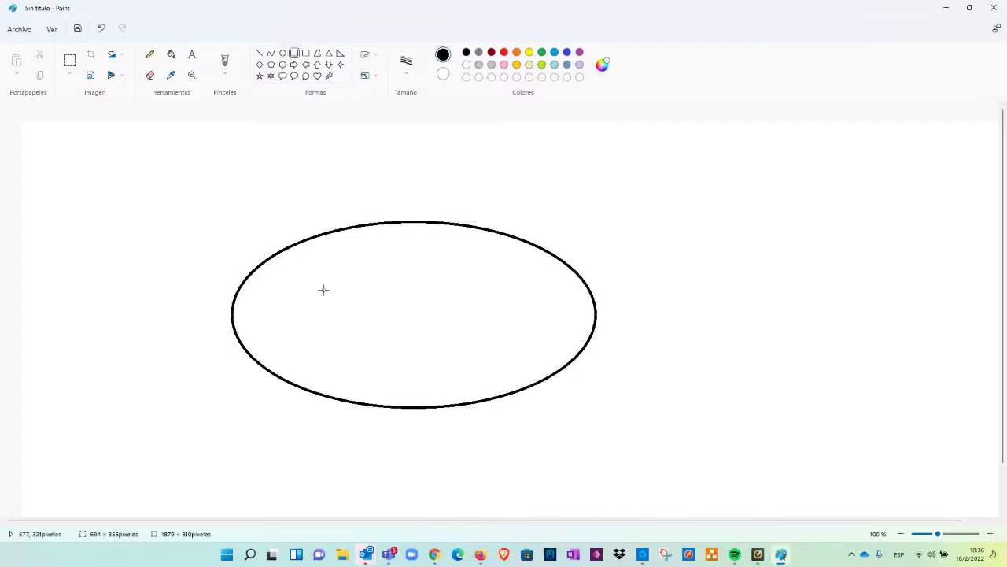
pyautogui.moveTo(311, 269); pyautogui.dragTo(350, 310)
pyautogui.click(417, 270)
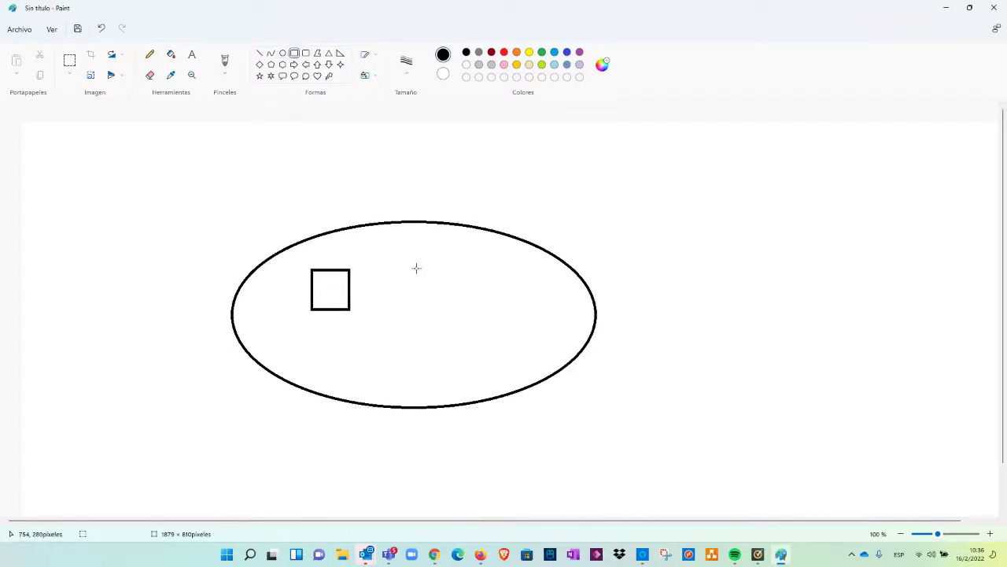
pyautogui.moveTo(416, 268); pyautogui.dragTo(451, 301)
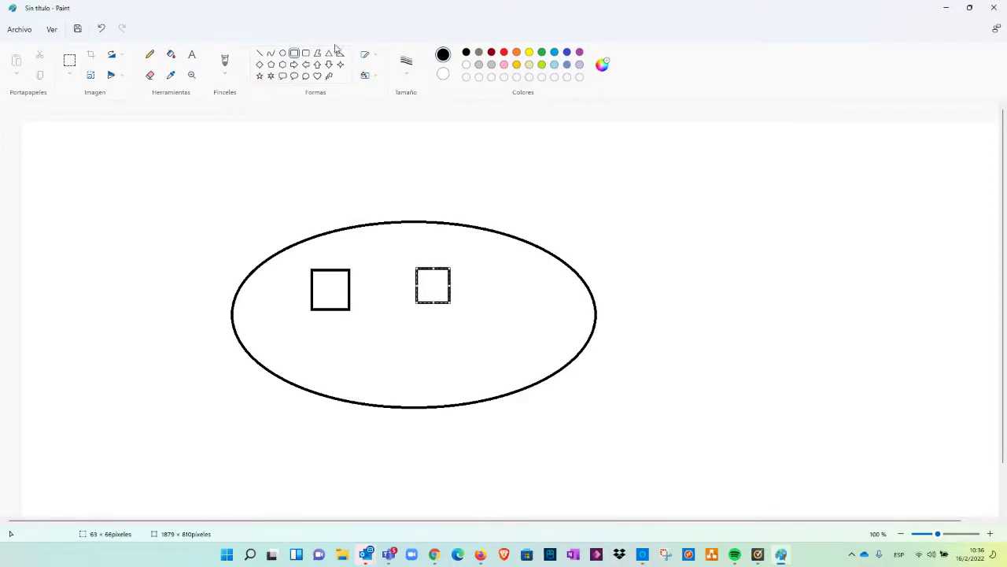
# Step: Draw three narrow upright diamonds in a row above the ellipse's right side, the third about 61 × 141 pixels
pyautogui.click(260, 65)
pyautogui.moveTo(568, 151); pyautogui.dragTo(597, 206)
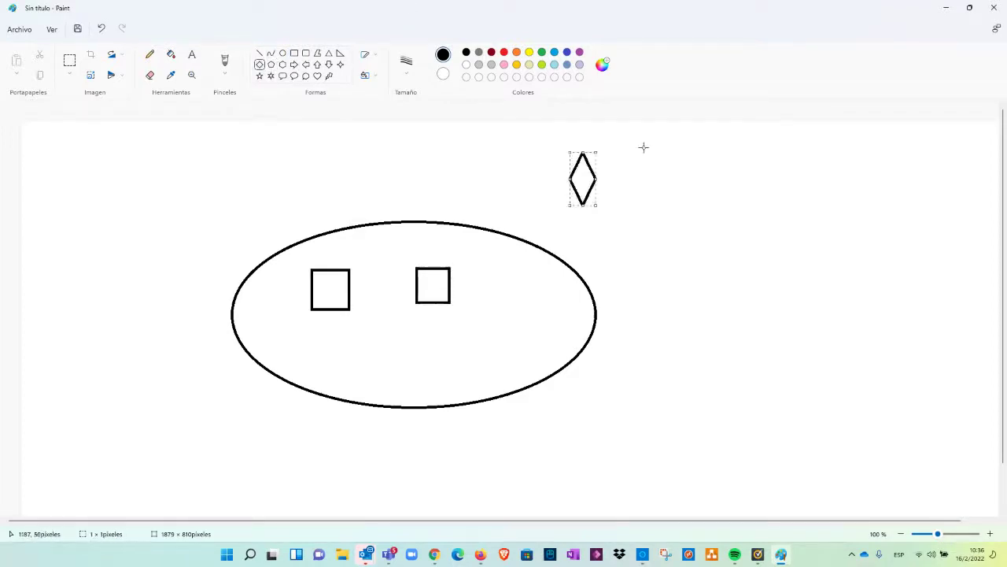
pyautogui.moveTo(642, 147); pyautogui.dragTo(667, 218)
pyautogui.moveTo(699, 148); pyautogui.dragTo(733, 223)
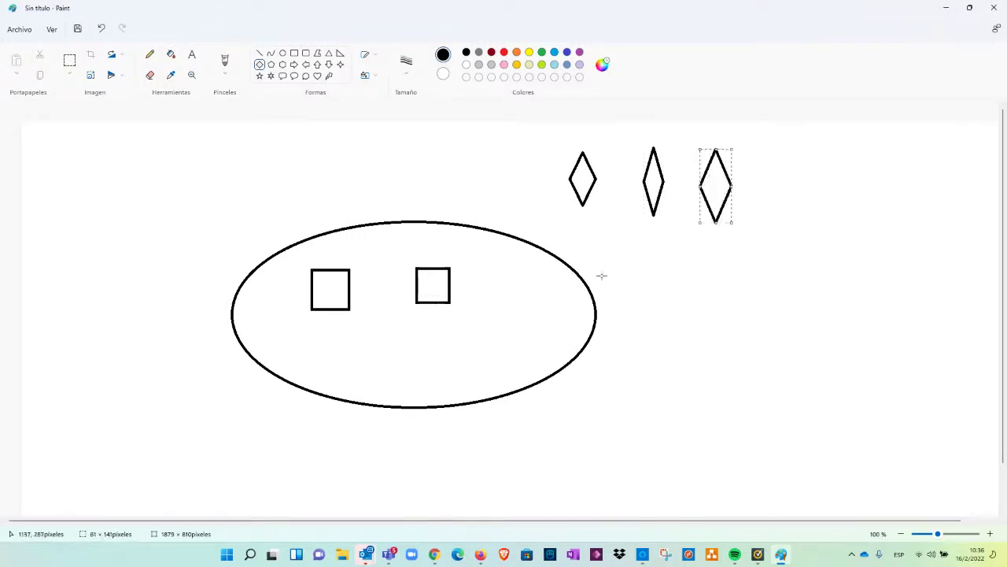
# Step: Add the text label "dos sesiones limit" just below the first square
pyautogui.click(191, 54)
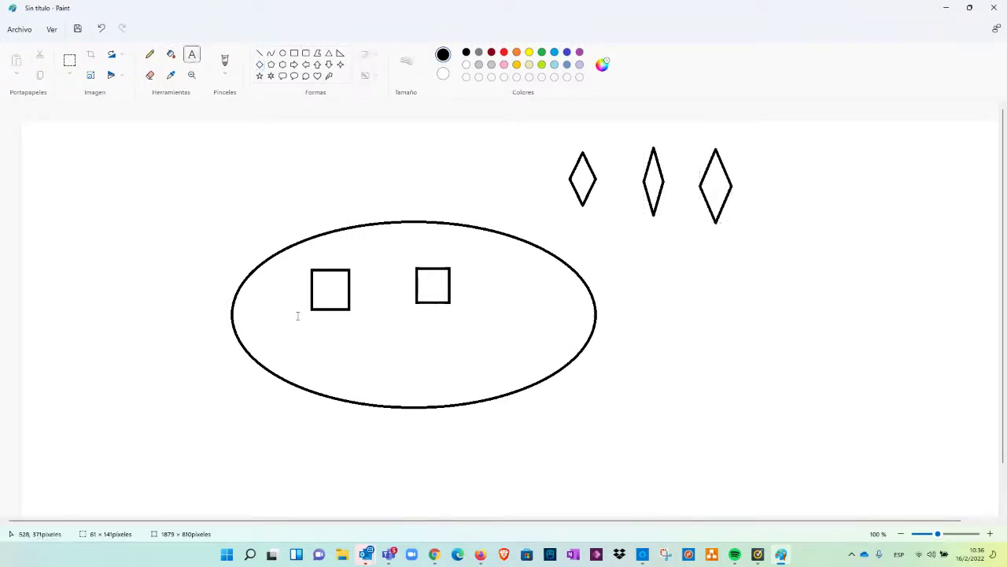
pyautogui.click(304, 331)
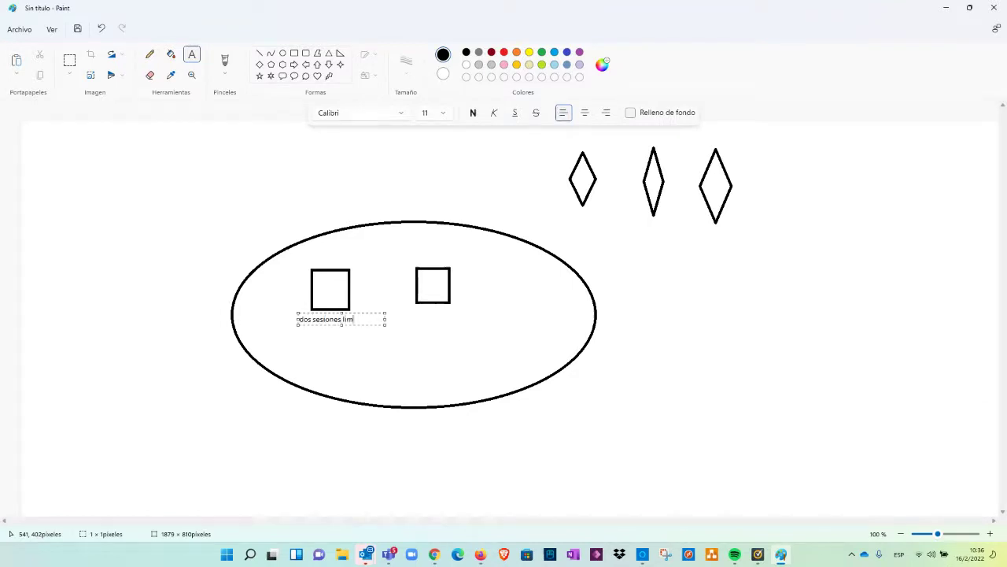
pyautogui.click(320, 354)
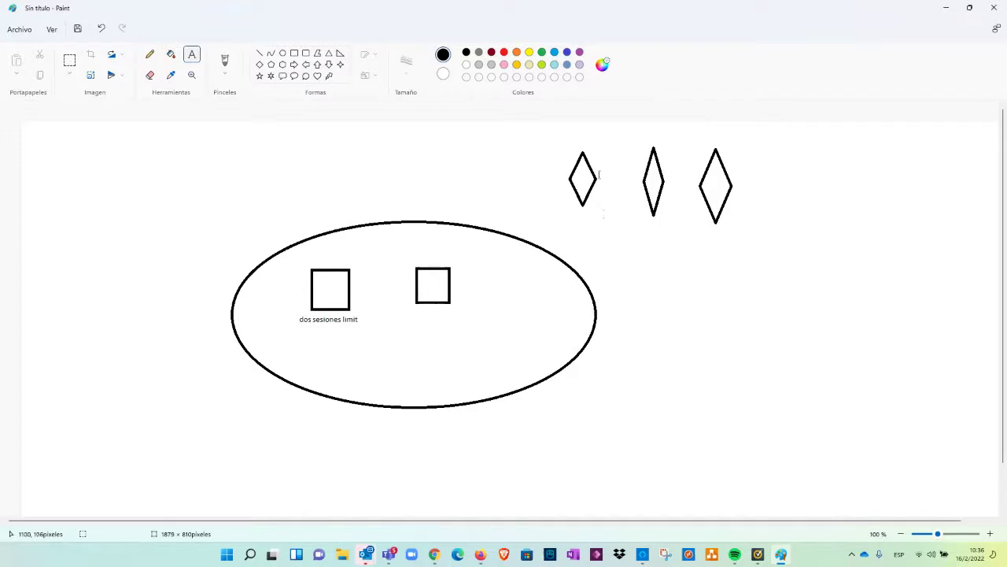
# Step: Draw a straight line about 449 × 146 pixels connecting the first diamond to the first square
pyautogui.click(260, 54)
pyautogui.moveTo(578, 191)
pyautogui.mouseDown()
pyautogui.moveTo(433, 206)
pyautogui.moveTo(342, 267)
pyautogui.mouseUp()
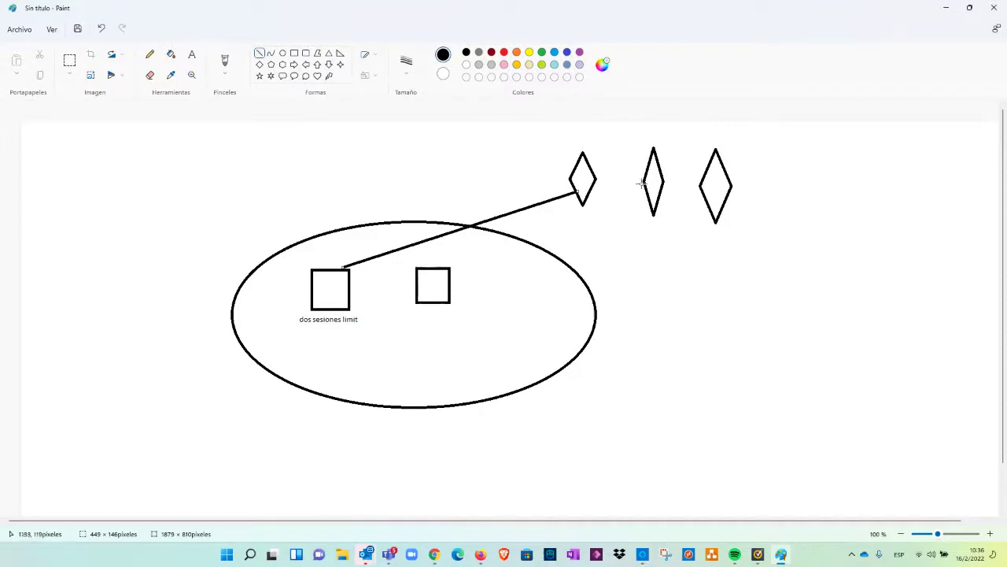
# Step: Try connecting the second diamond to the first square and the third diamond to the second square, and undo both lines
pyautogui.moveTo(644, 182)
pyautogui.mouseDown()
pyautogui.moveTo(334, 272)
pyautogui.moveTo(343, 268)
pyautogui.mouseUp()
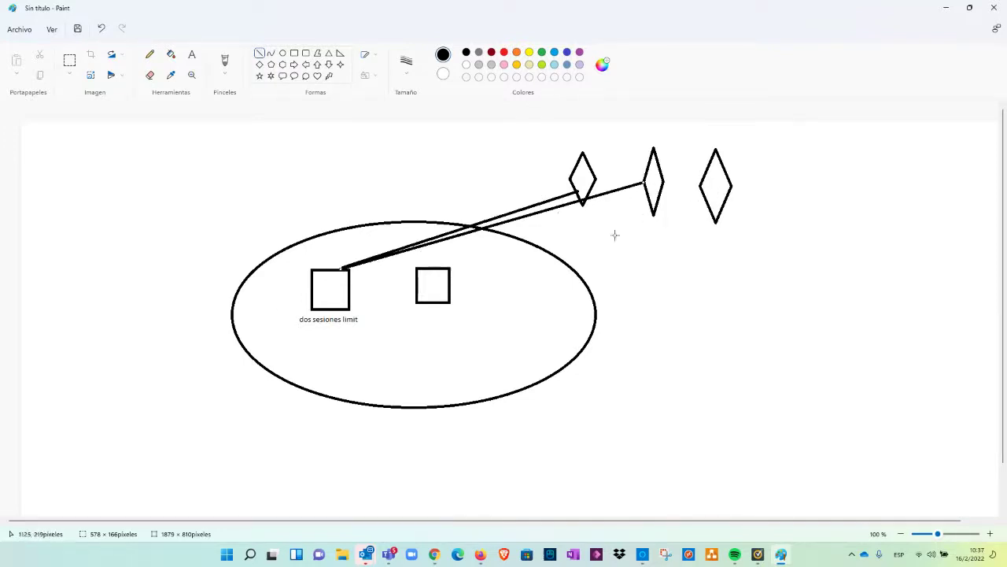
pyautogui.click(702, 186)
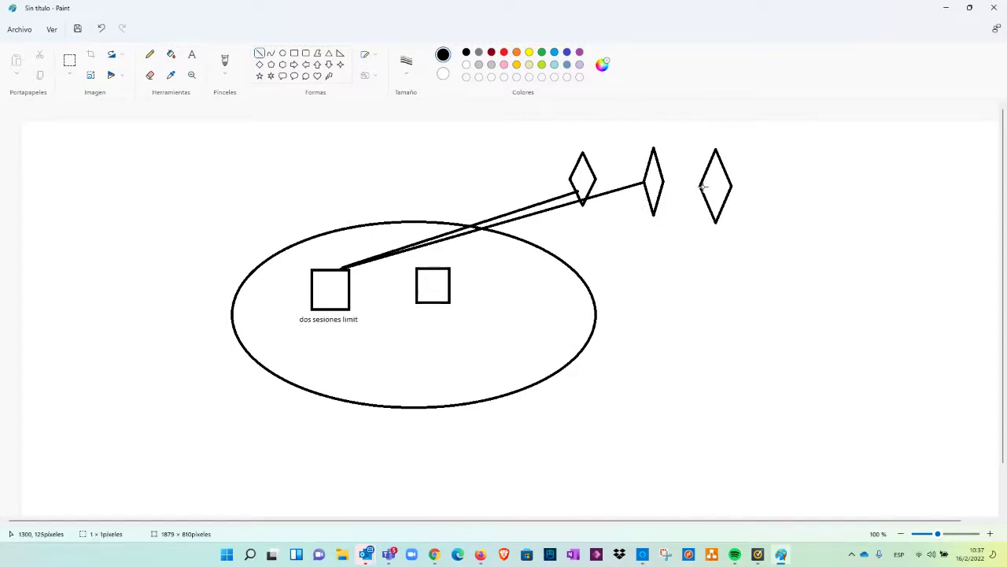
pyautogui.moveTo(703, 185); pyautogui.dragTo(343, 268)
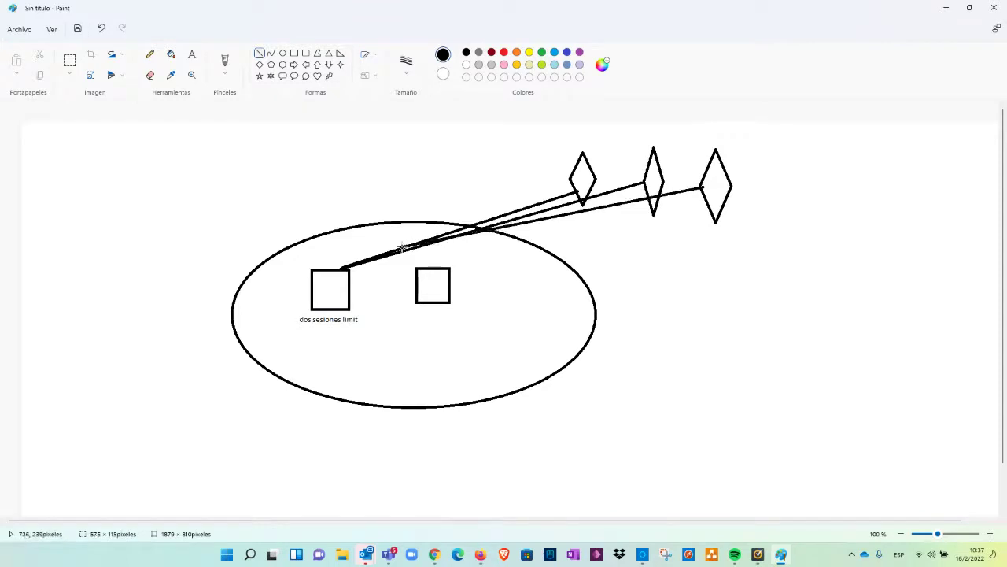
pyautogui.moveTo(403, 248); pyautogui.dragTo(453, 265)
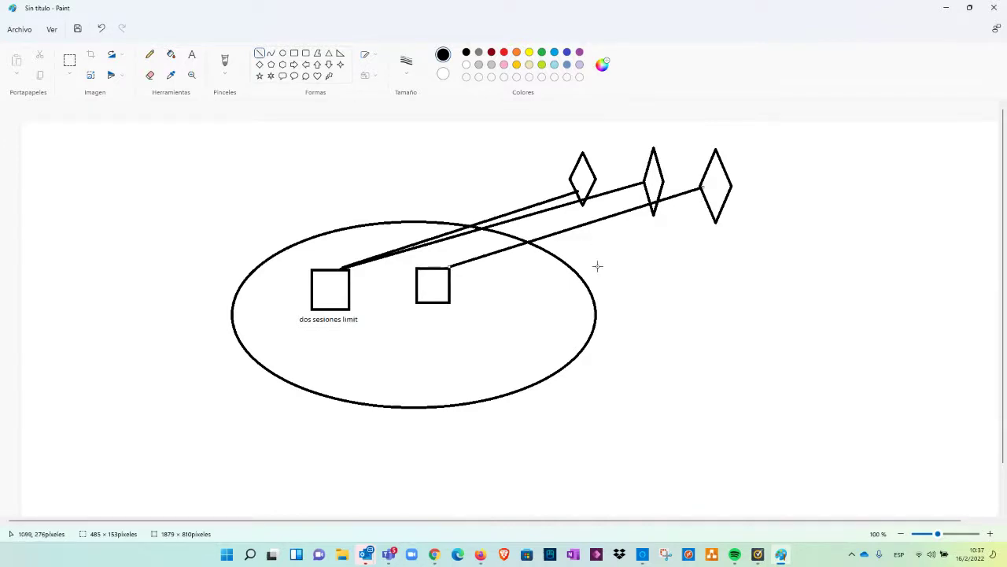
pyautogui.hotkey('ctrl', 'z')
pyautogui.hotkey('ctrl', 'z')
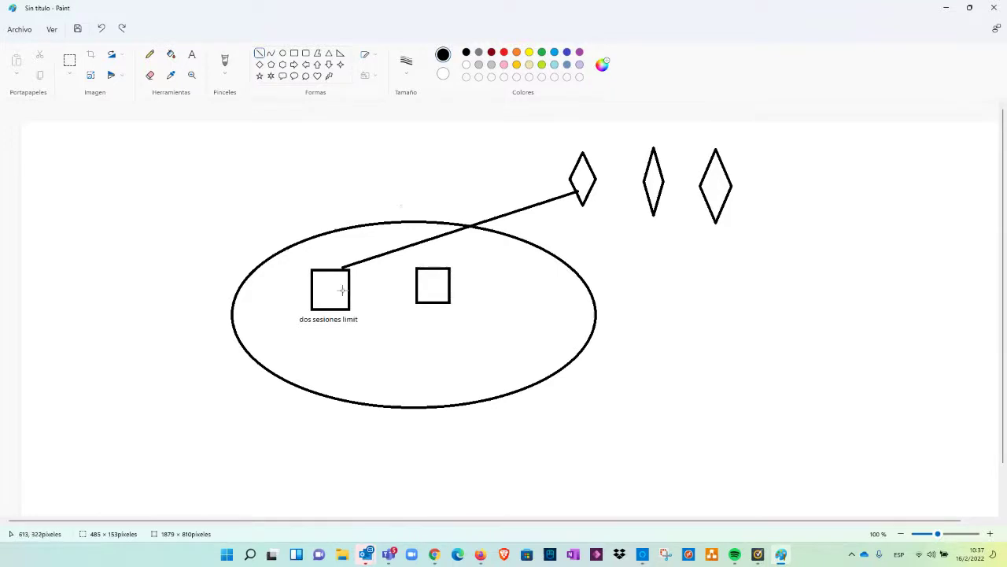
# Step: Draw a straight line about 371 × 154 pixels connecting the second diamond to the second square
pyautogui.click(643, 186)
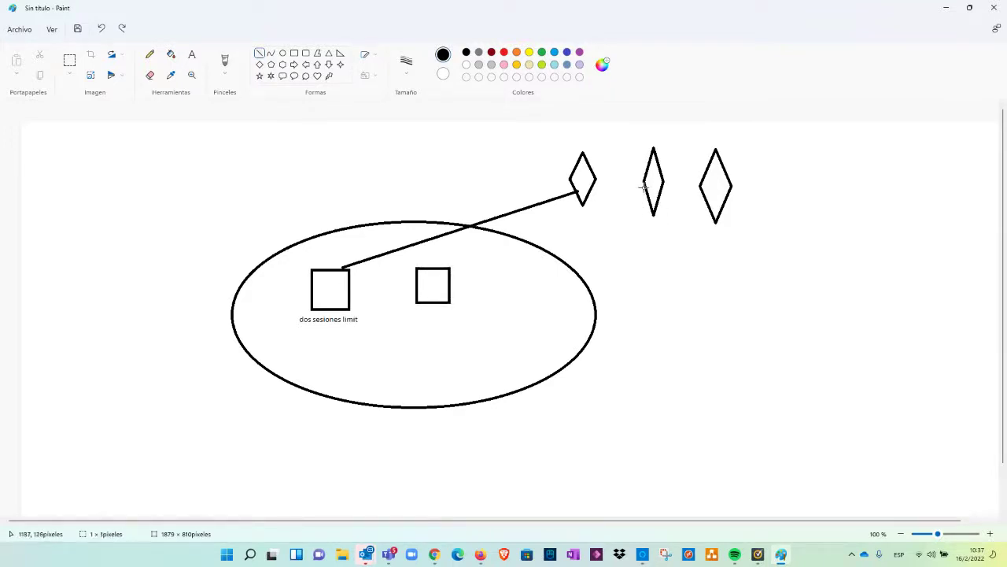
pyautogui.moveTo(643, 186); pyautogui.dragTo(450, 268)
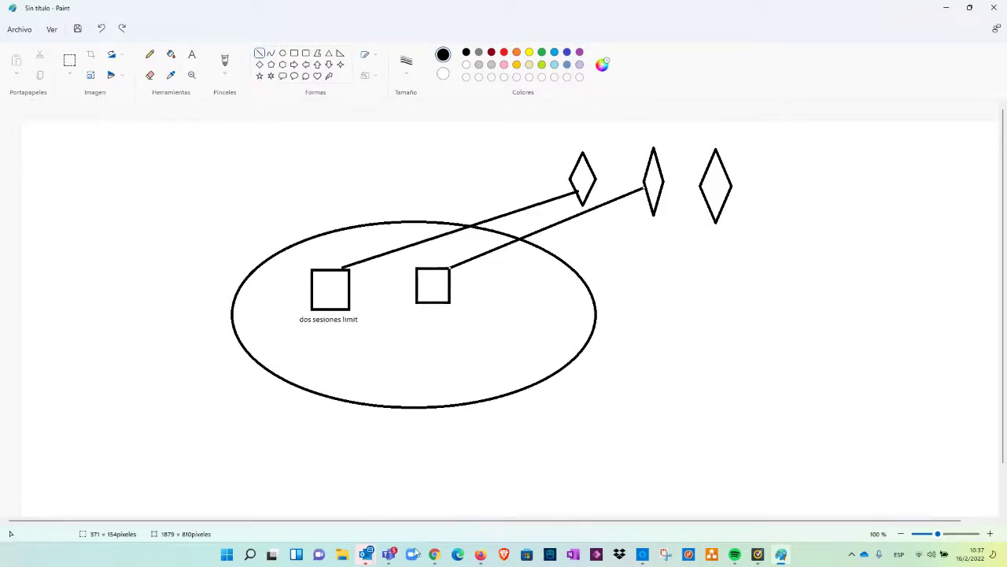
# Step: Switch to the Azure portal in Chrome, leave the VM size list and the host pool form, and return to the Azure Virtual Desktop overview
pyautogui.moveTo(440, 557)
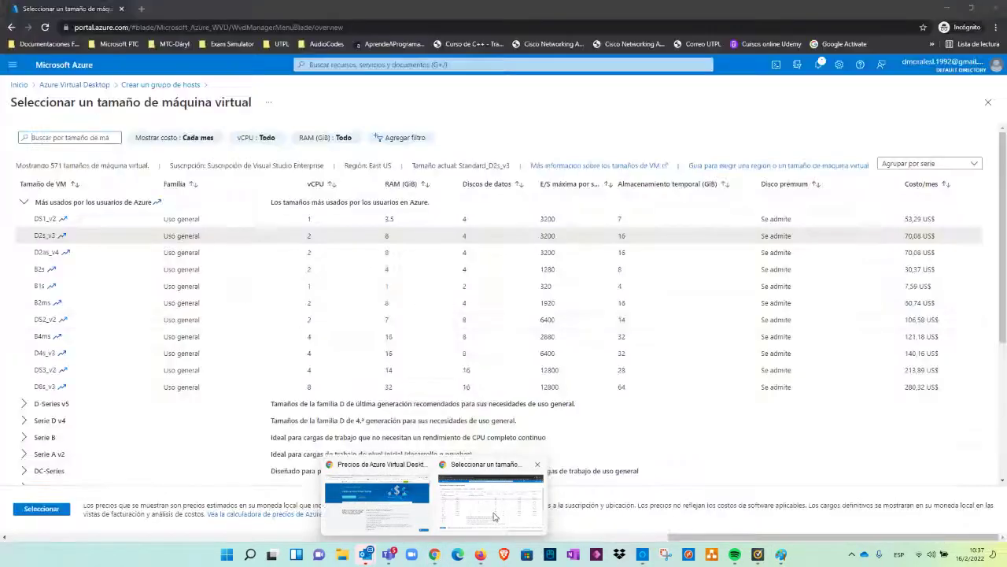
pyautogui.click(453, 512)
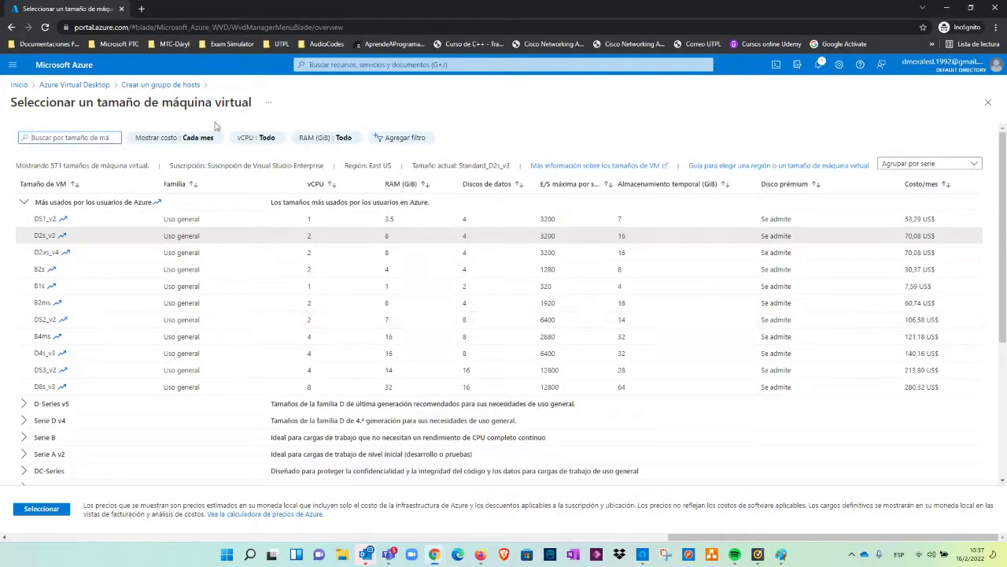
pyautogui.click(172, 84)
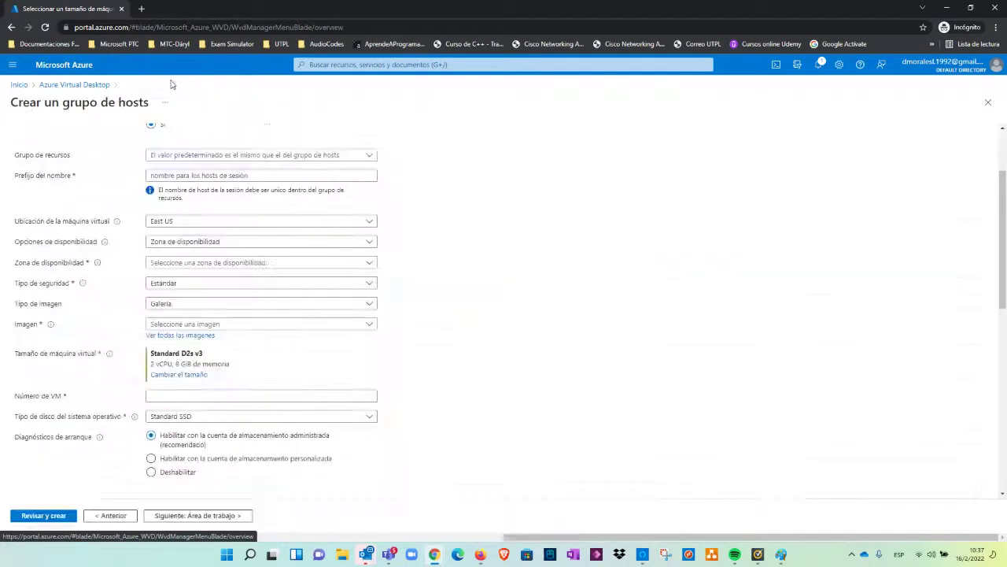
pyautogui.click(96, 85)
pyautogui.click(547, 86)
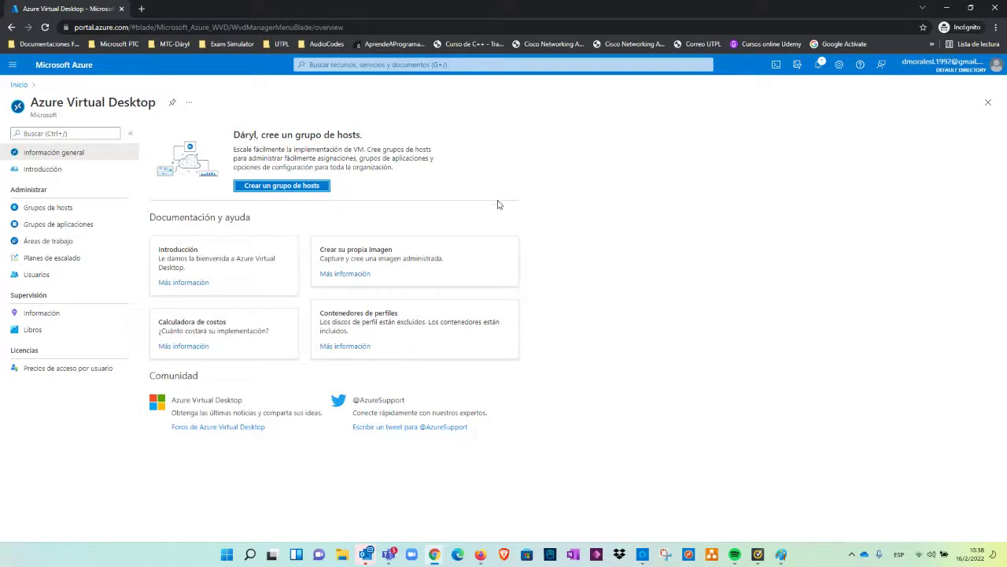
# Step: Look through the Azure Virtual Desktop application groups, the overview and the users page
pyautogui.click(84, 228)
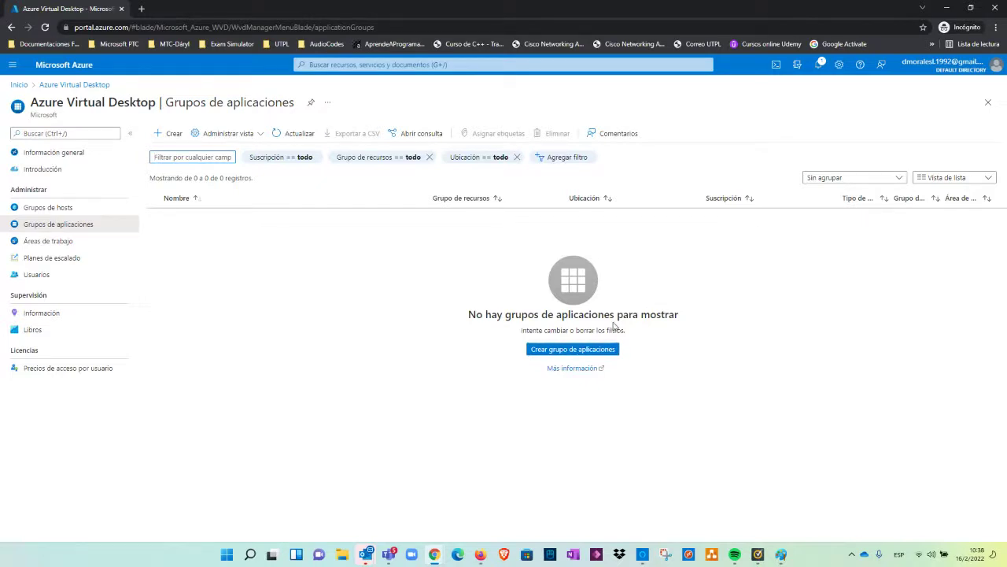
pyautogui.moveTo(435, 552)
pyautogui.click(55, 158)
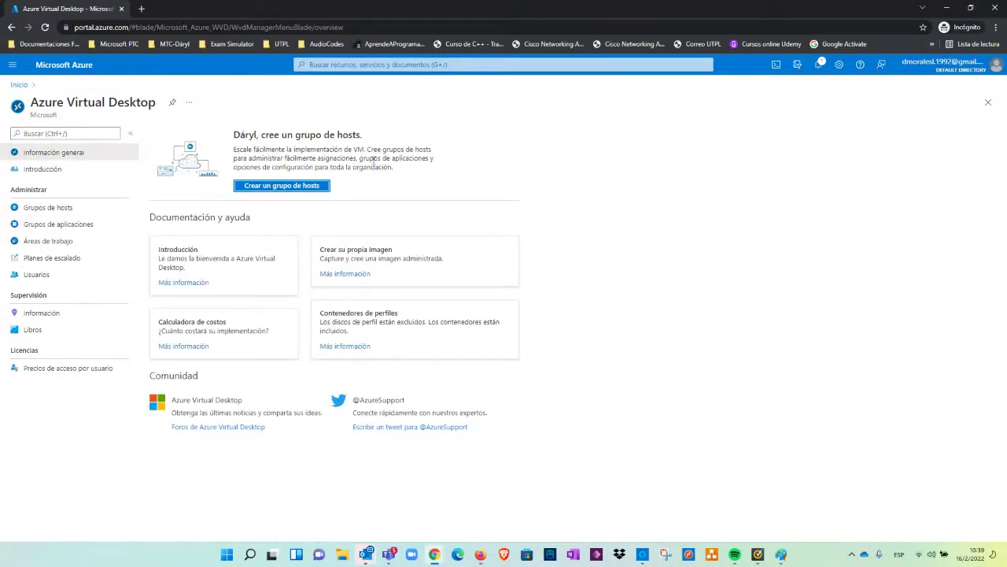
pyautogui.click(32, 275)
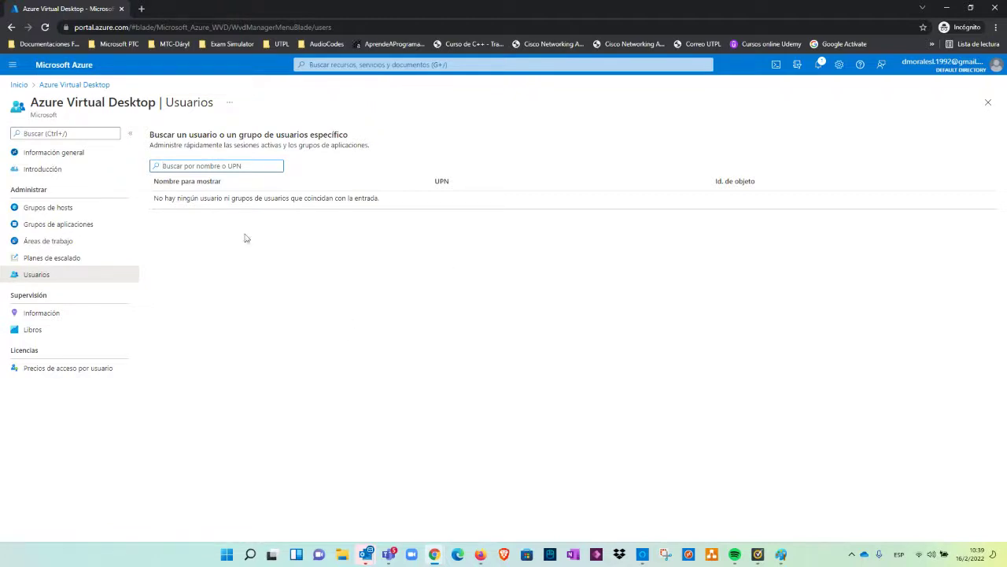
# Step: Search Google for "azure virtual desktop doc" in a new browser tab
pyautogui.click(142, 10)
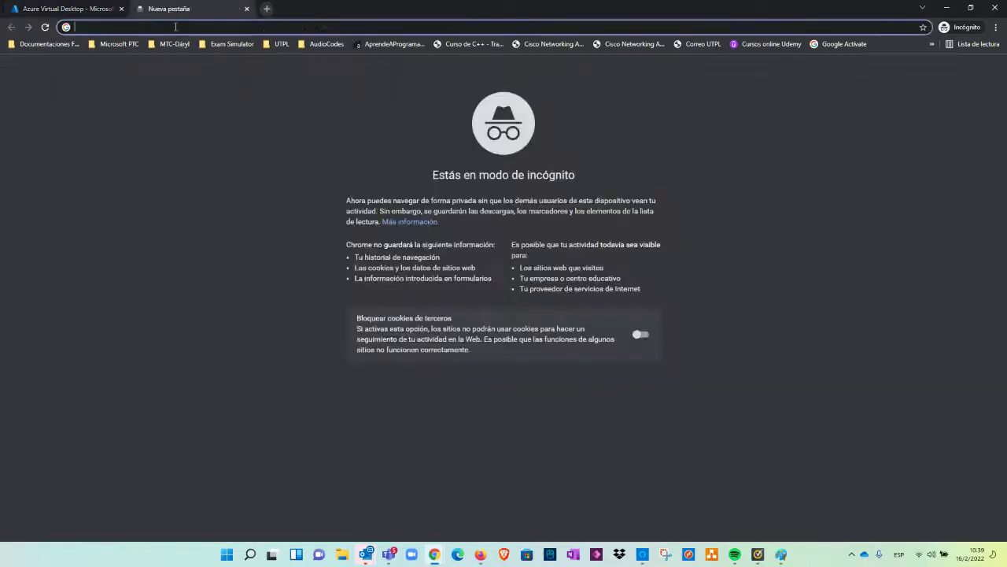
pyautogui.write('azure')
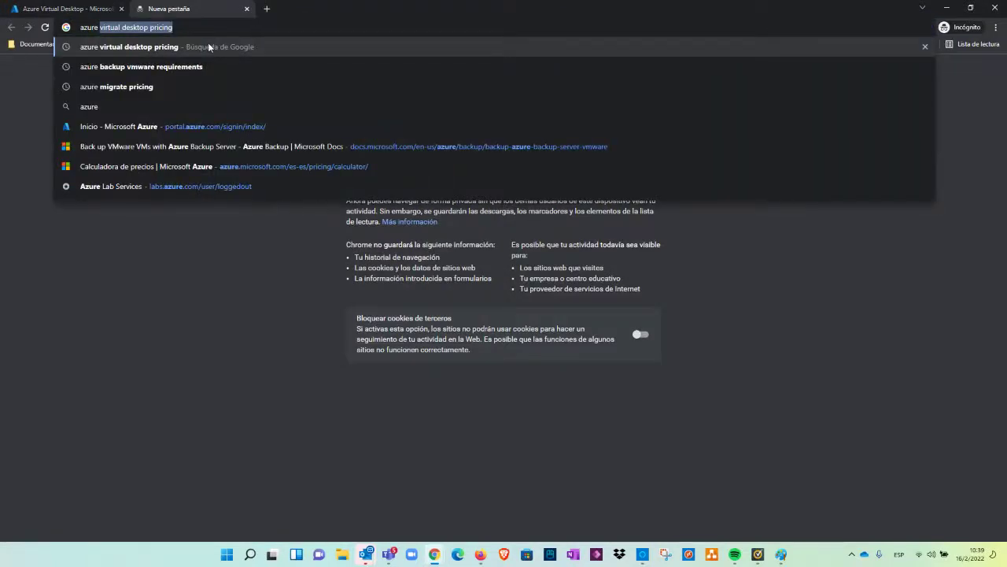
pyautogui.press('Right')
pyautogui.press('BackSpace')
pyautogui.press('BackSpace')
pyautogui.press('BackSpace')
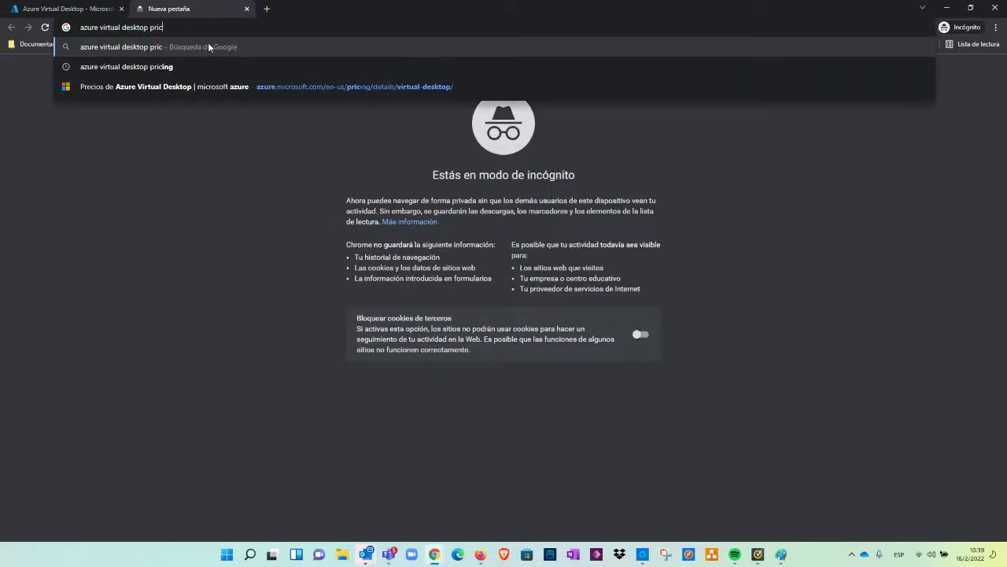
pyautogui.press('BackSpace')
pyautogui.press('BackSpace')
pyautogui.press('BackSpace')
pyautogui.press('BackSpace')
pyautogui.write('doc')
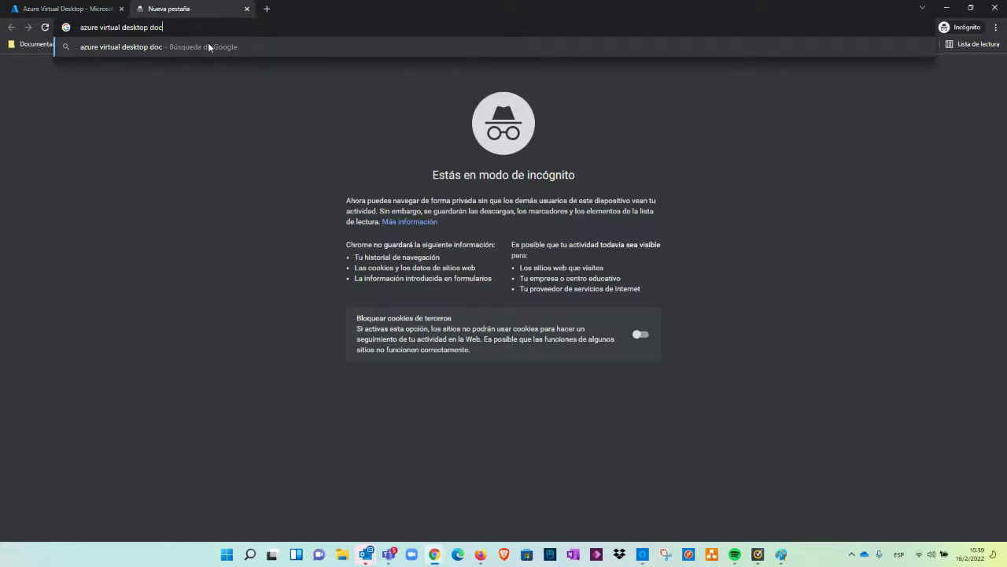
pyautogui.press('Return')
# Step: Search Google for "azure viertual desktop pricing" in another new browser tab
pyautogui.click(267, 8)
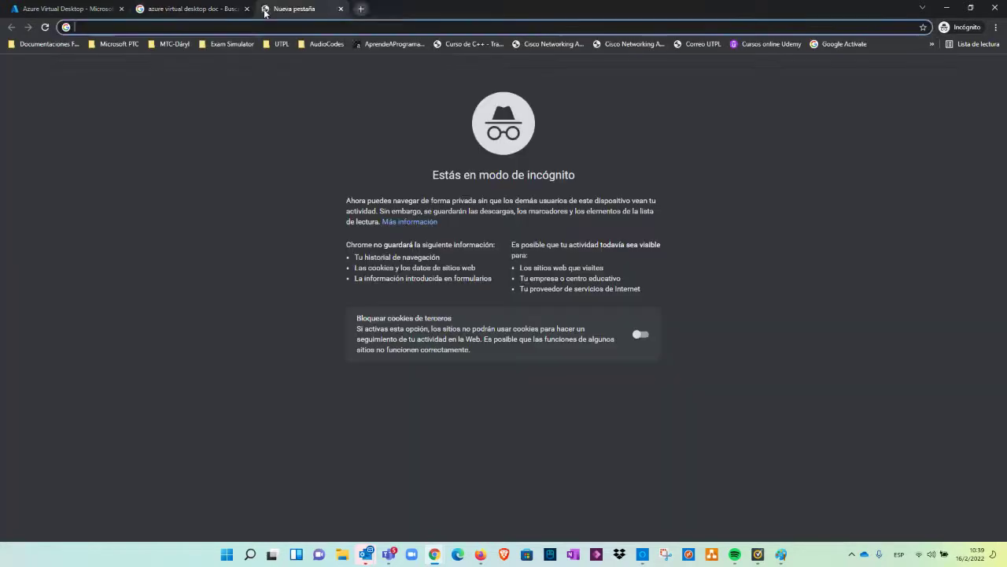
pyautogui.write('azure viertu')
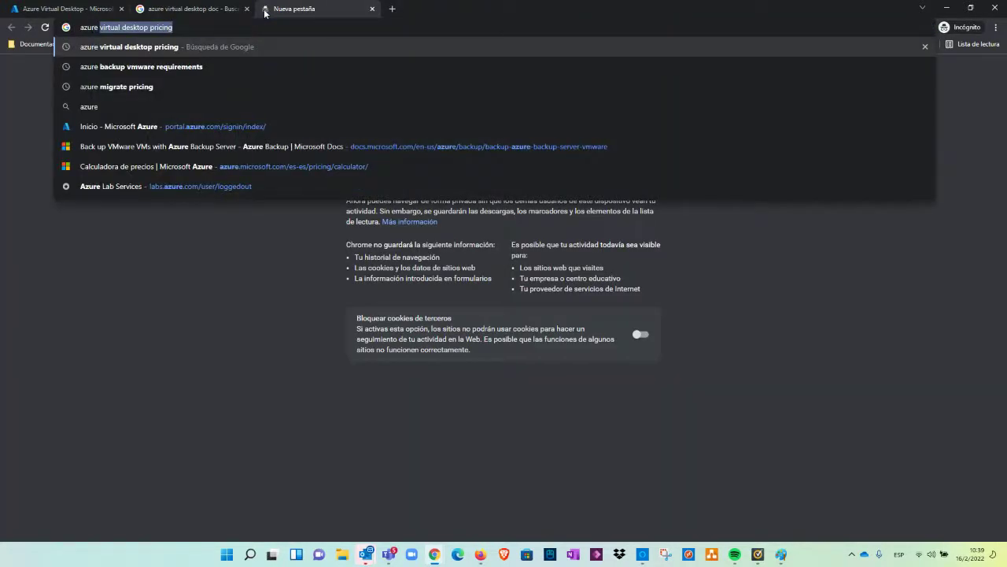
pyautogui.write('al ')
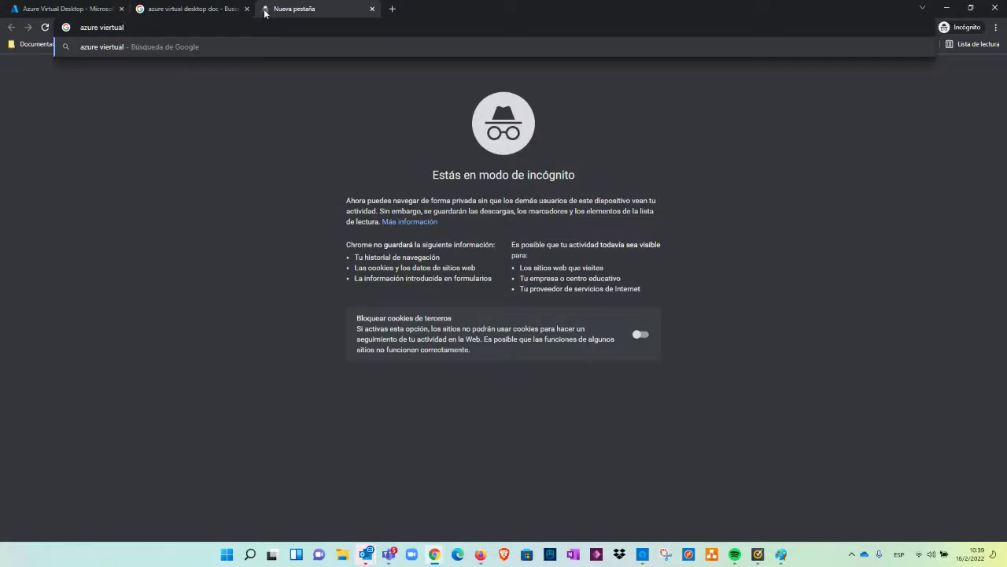
pyautogui.write('desktop pricing')
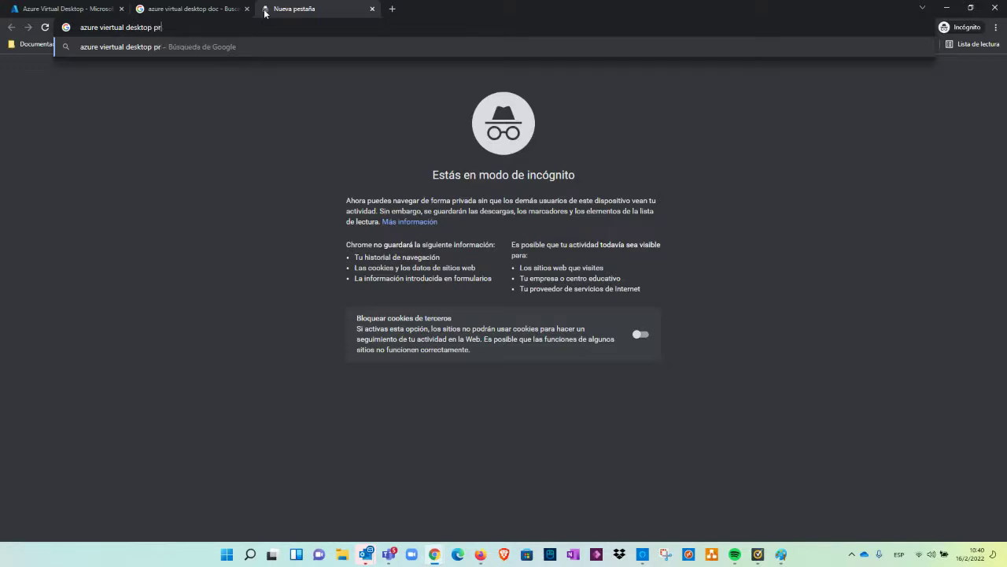
pyautogui.press('Return')
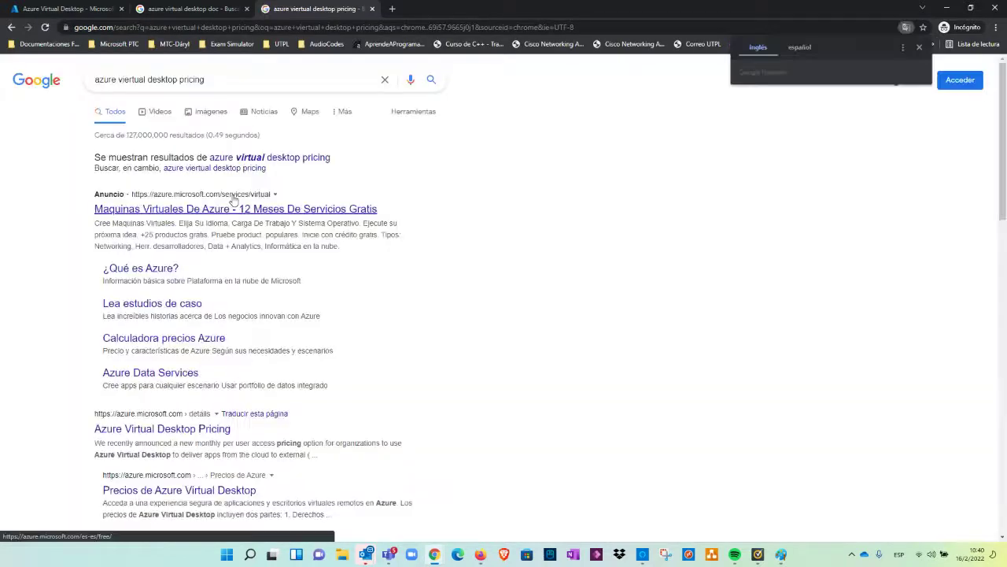
# Step: Open the Azure Virtual Desktop Pricing result and translate the page into Spanish
pyautogui.scroll(-2, 236, 471)
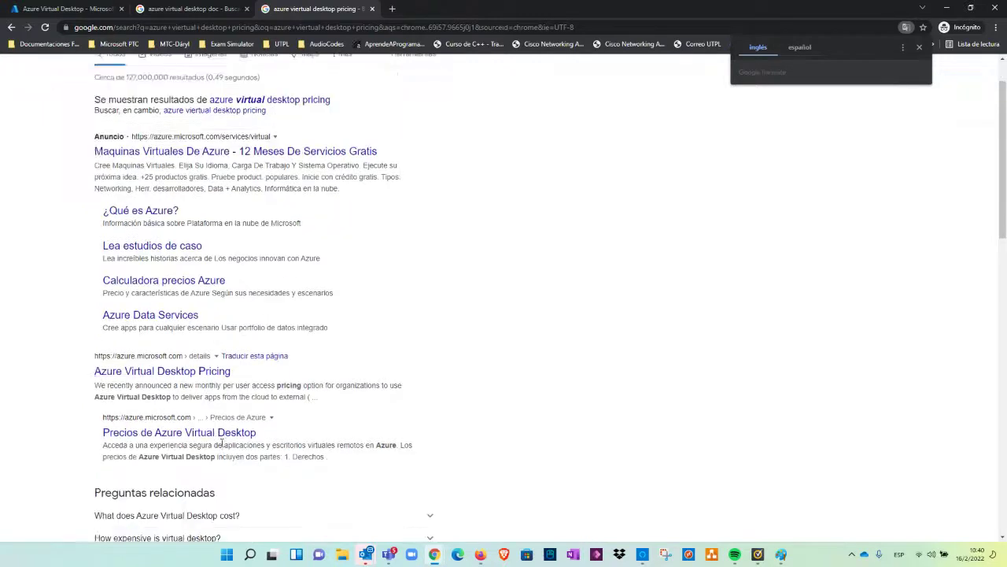
pyautogui.click(162, 324)
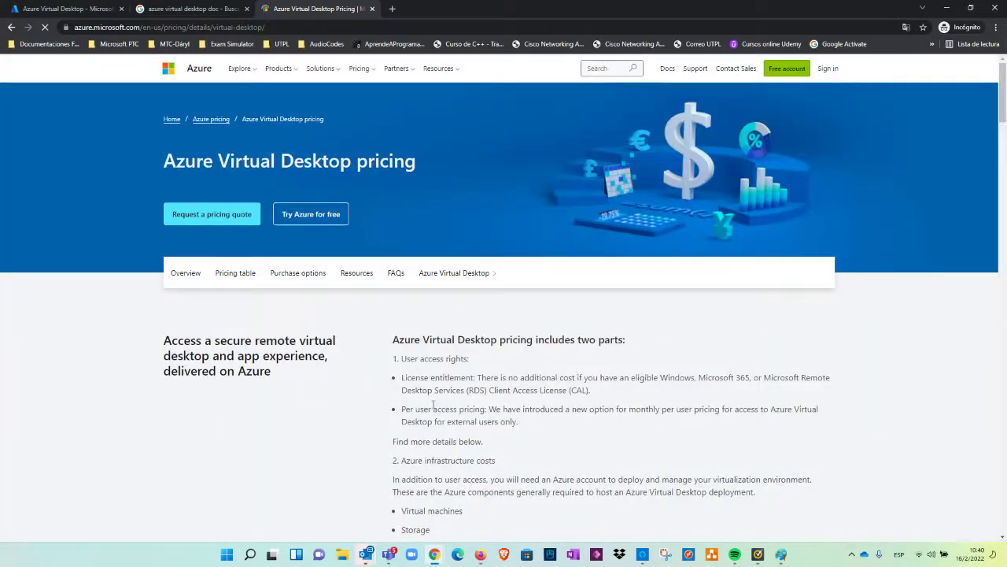
pyautogui.scroll(-5, 384, 423)
pyautogui.rightClick(433, 360)
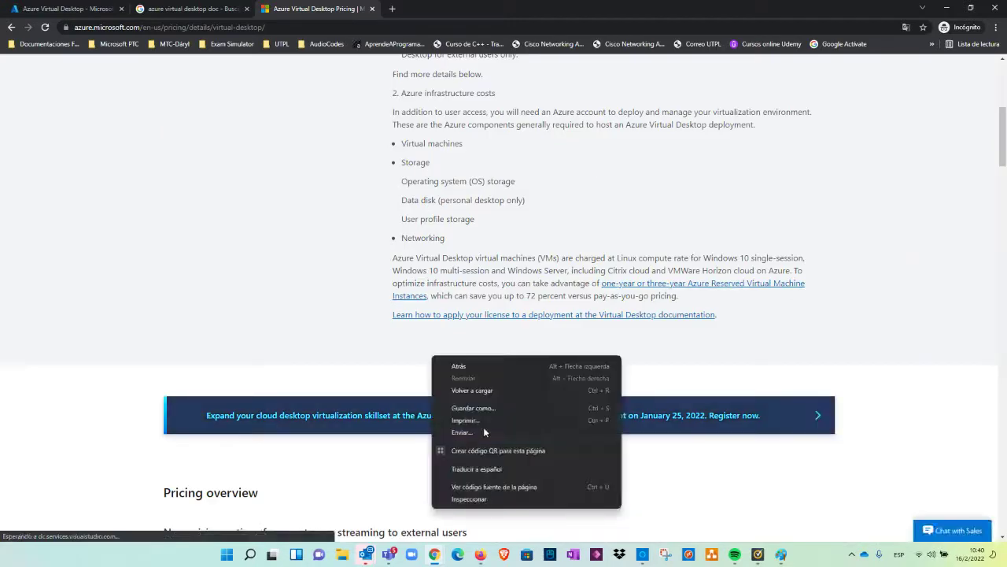
pyautogui.click(507, 468)
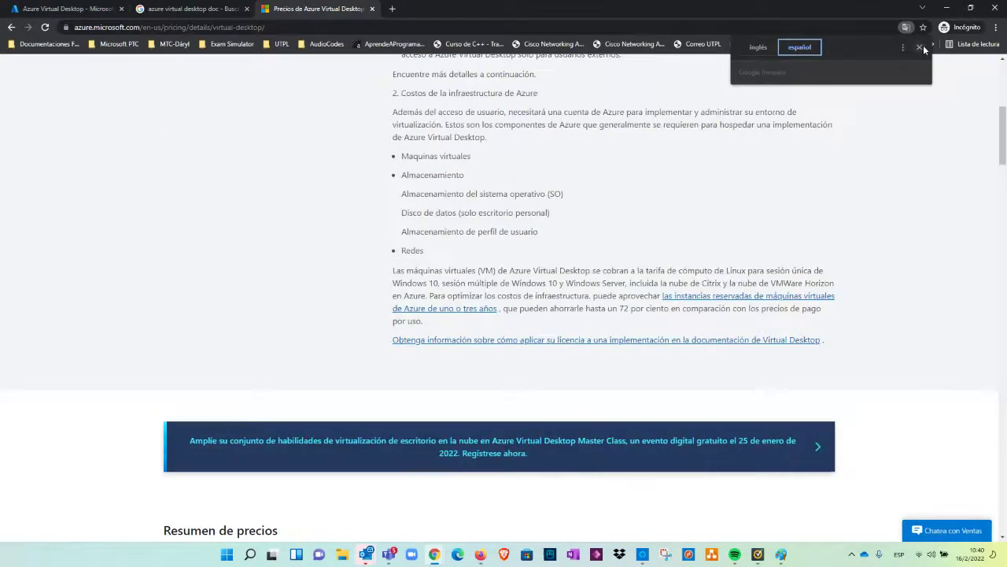
pyautogui.click(919, 47)
# Step: Review the two parts of Azure Virtual Desktop pricing and highlight the per-user licences eligible for Windows 10 and Windows 7 access
pyautogui.scroll(5, 919, 181)
pyautogui.scroll(-3, 915, 193)
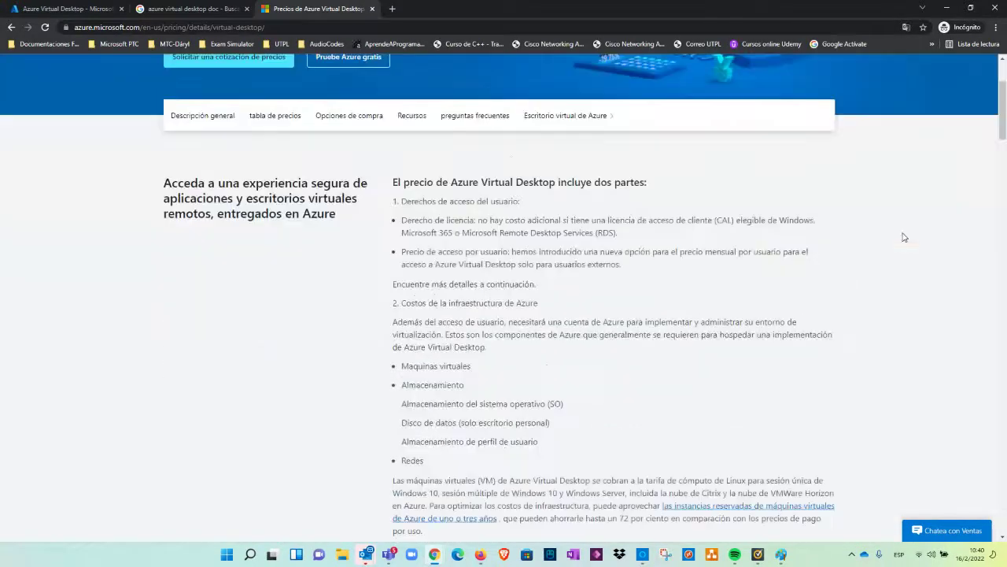
pyautogui.scroll(1, 834, 231)
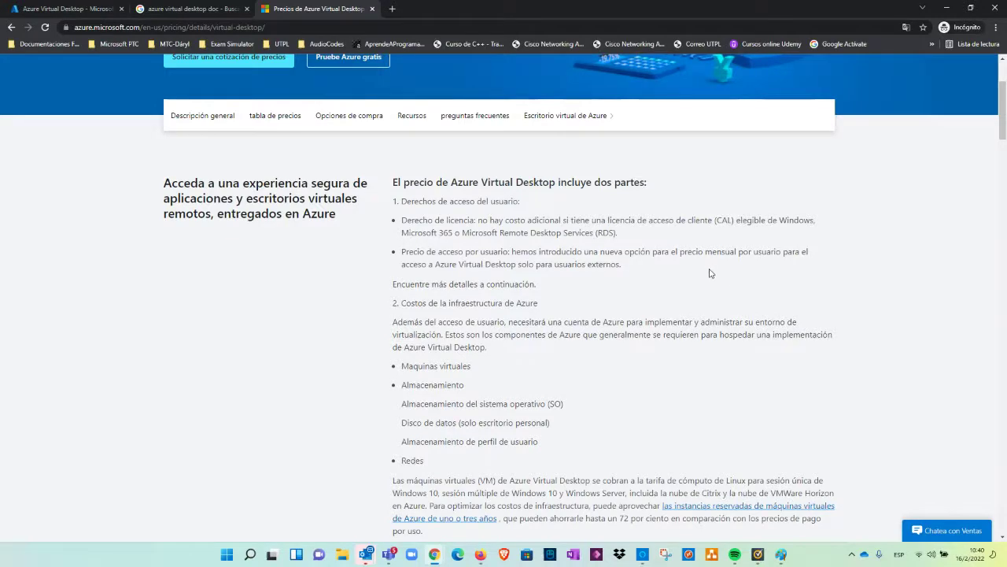
pyautogui.scroll(-10, 713, 272)
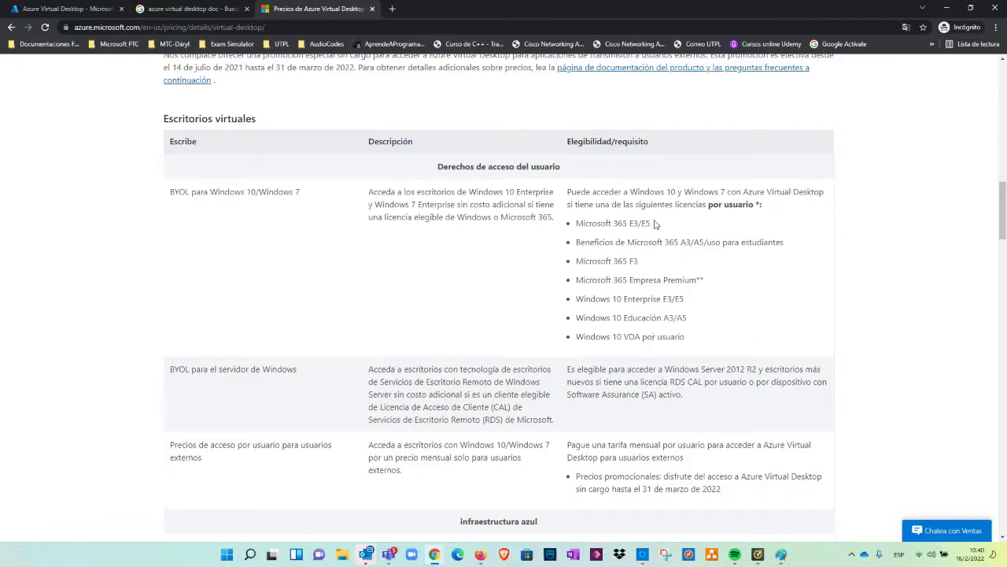
pyautogui.moveTo(576, 222); pyautogui.dragTo(699, 337)
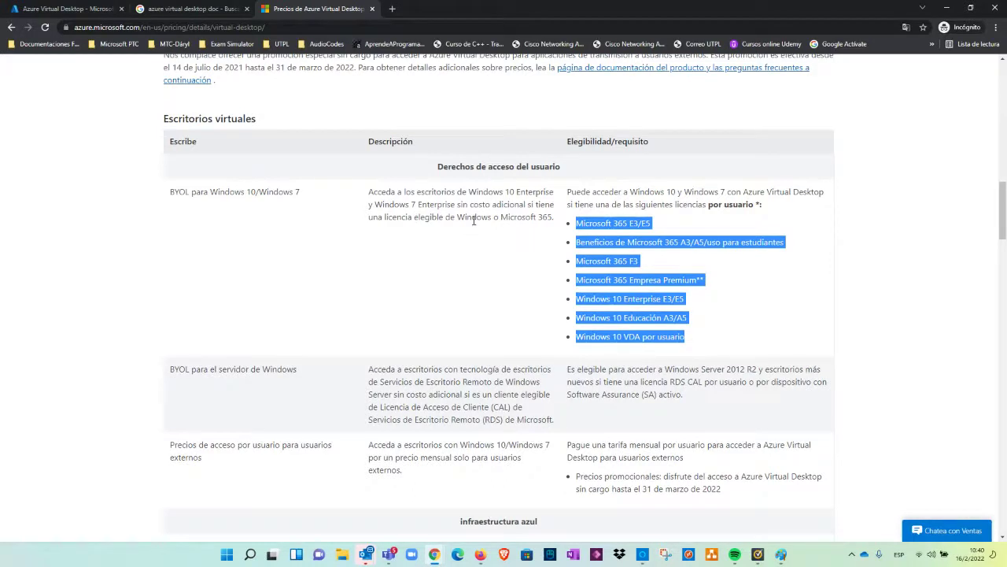
pyautogui.click(431, 254)
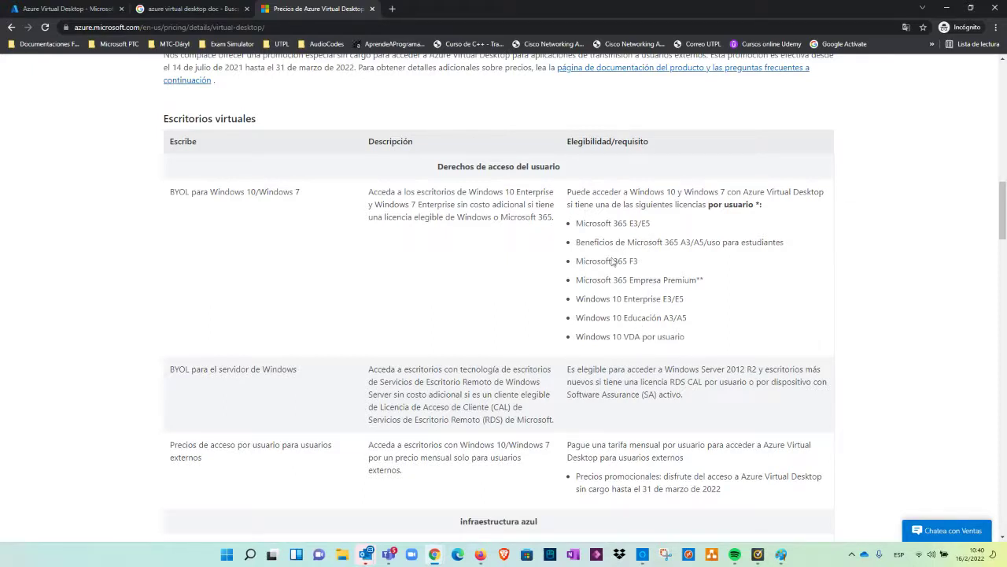
# Step: Examine the user access rights in the virtual desktops and remote application streaming pricing tables
pyautogui.scroll(-2, 627, 300)
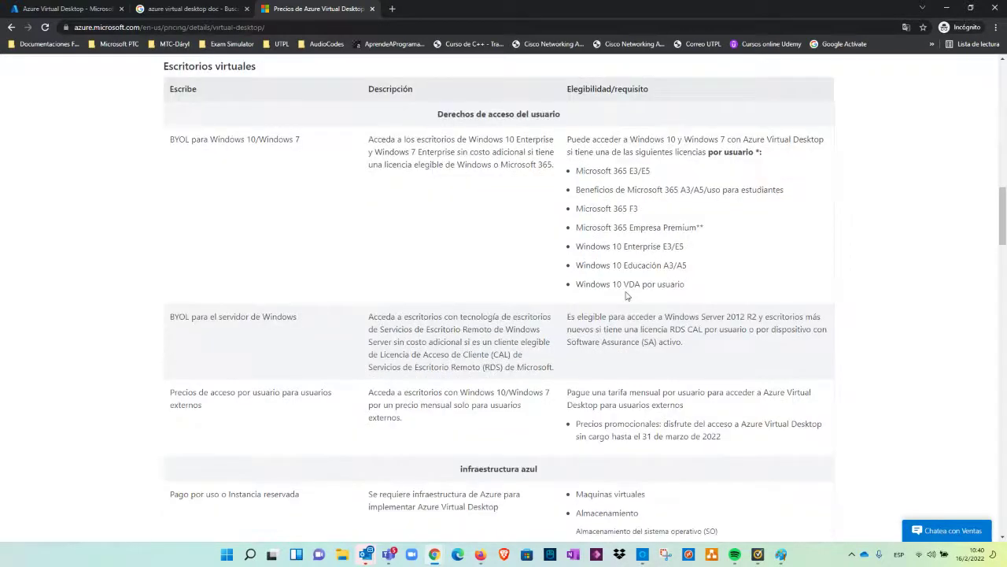
pyautogui.scroll(2, 399, 134)
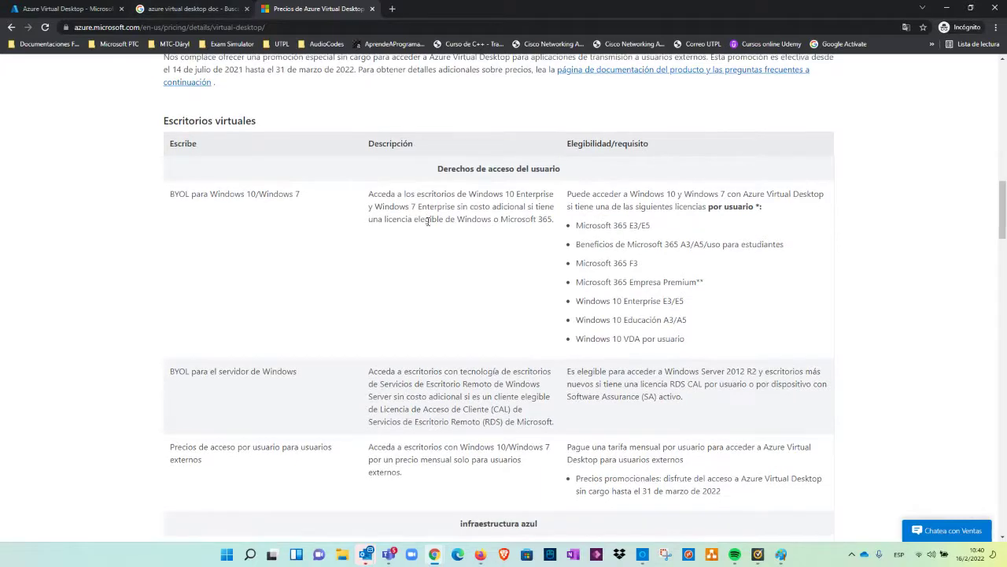
pyautogui.scroll(4, 503, 314)
pyautogui.scroll(-7, 596, 373)
pyautogui.scroll(-4, 595, 373)
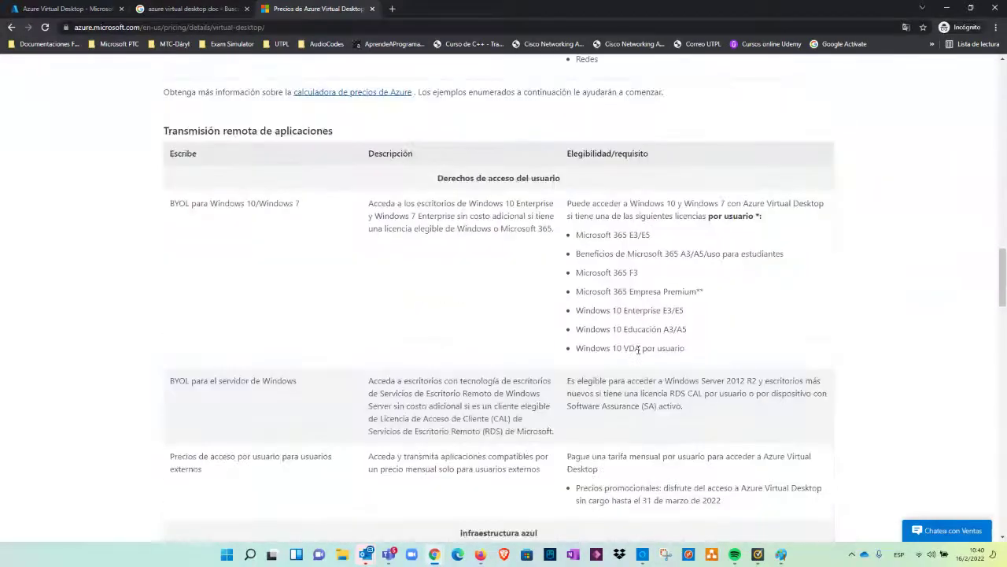
pyautogui.scroll(8, 499, 328)
# Step: Open the "What is Azure Virtual Desktop?" article from the documentation search results and translate it into Spanish
pyautogui.click(209, 10)
pyautogui.scroll(-3, 228, 236)
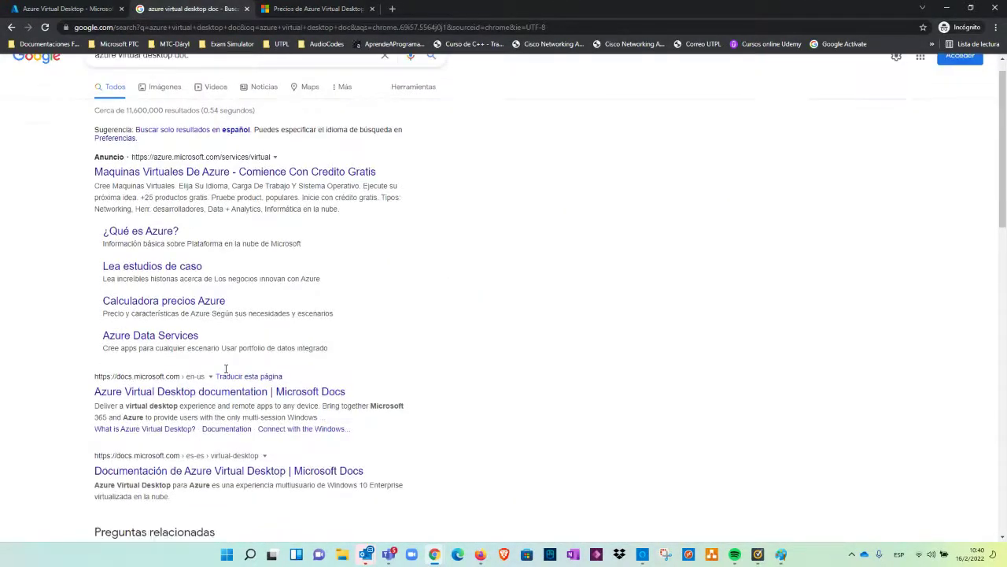
pyautogui.click(214, 502)
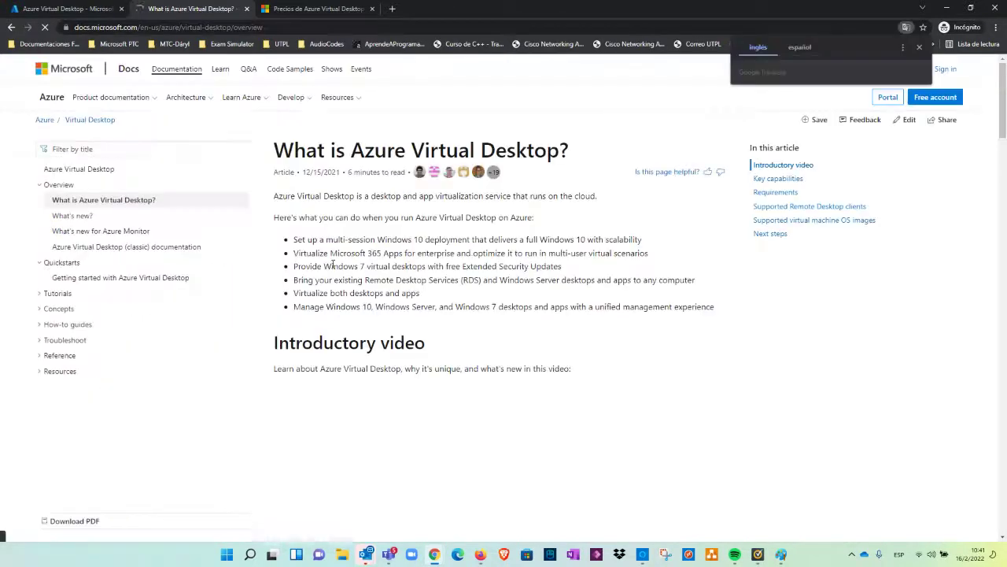
pyautogui.rightClick(582, 343)
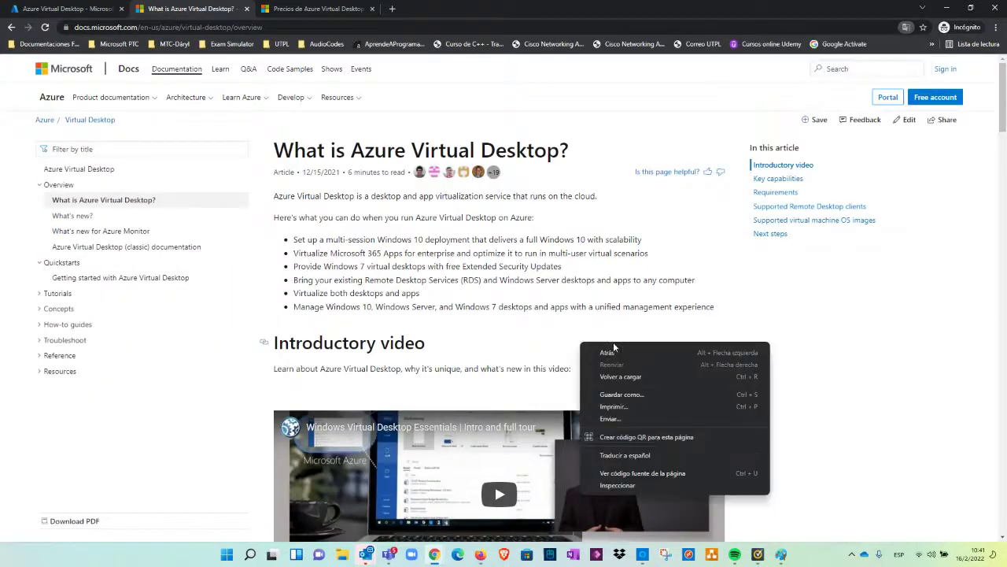
pyautogui.click(652, 455)
# Step: Read through the article's key capabilities, highlighting that heading, and continue to the requirements section
pyautogui.scroll(-5, 320, 259)
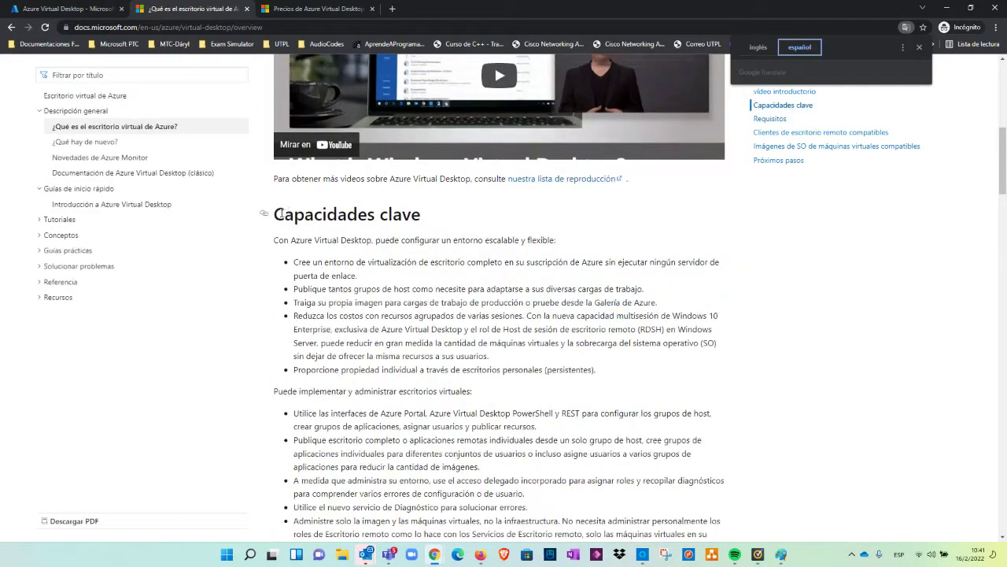
pyautogui.moveTo(275, 211); pyautogui.dragTo(461, 229)
pyautogui.scroll(-5, 484, 447)
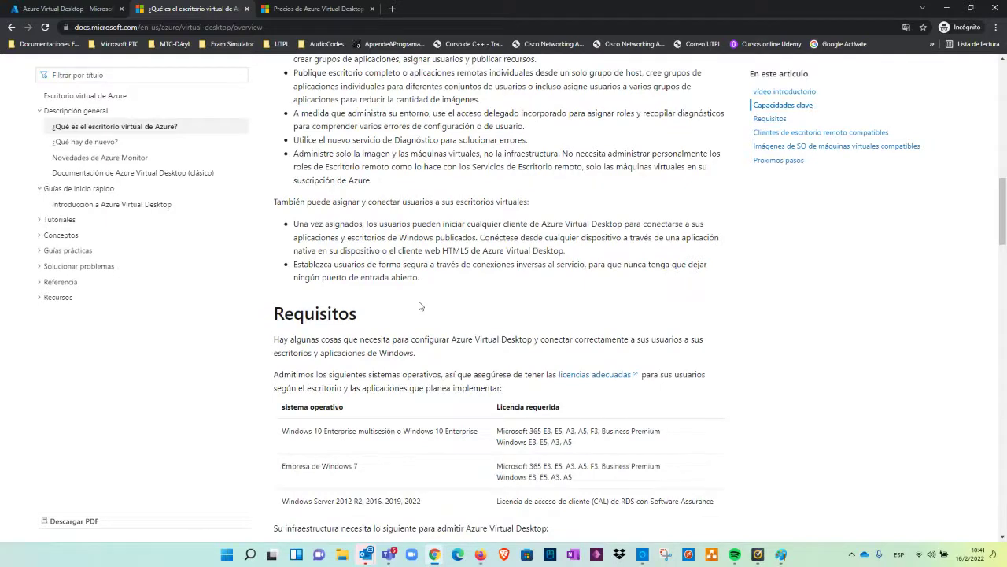
# Step: Read through the article's infrastructure, user and virtual machine requirements, highlighting "Azure AD Domain Services" in the infrastructure list
pyautogui.scroll(-3, 465, 234)
pyautogui.scroll(-2, 359, 272)
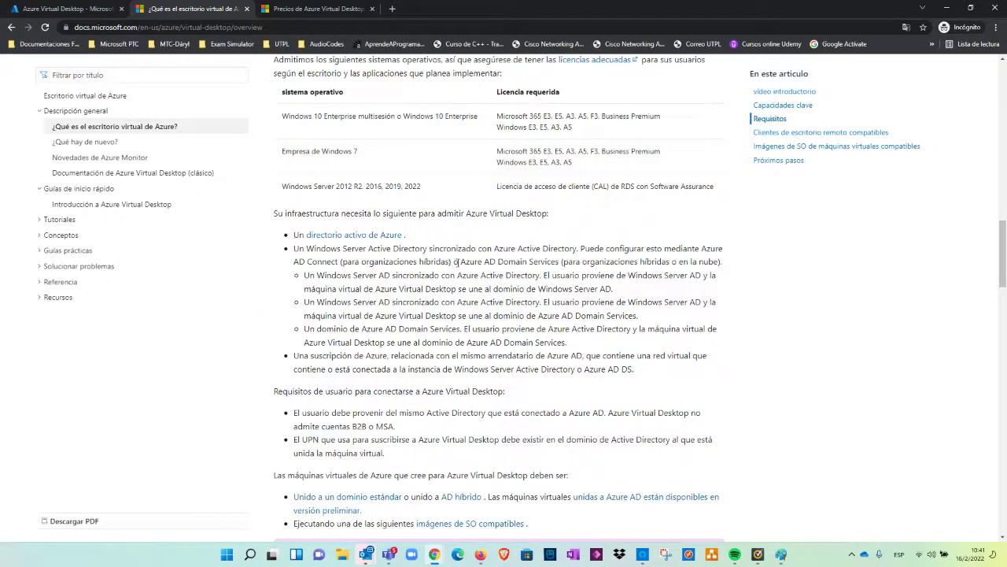
pyautogui.moveTo(456, 261); pyautogui.dragTo(562, 262)
pyautogui.click(453, 262)
pyautogui.moveTo(461, 262); pyautogui.dragTo(560, 263)
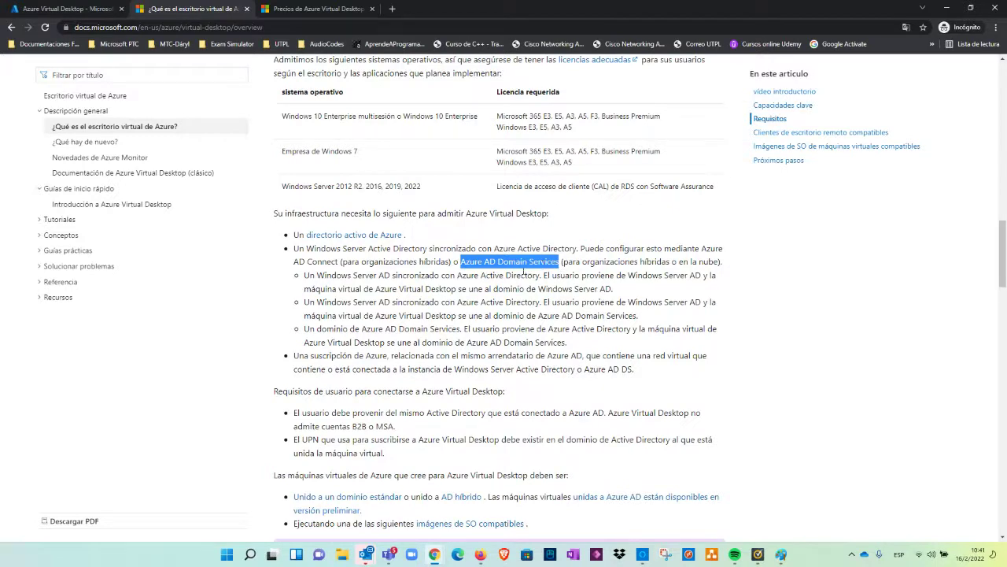
pyautogui.scroll(-1, 526, 331)
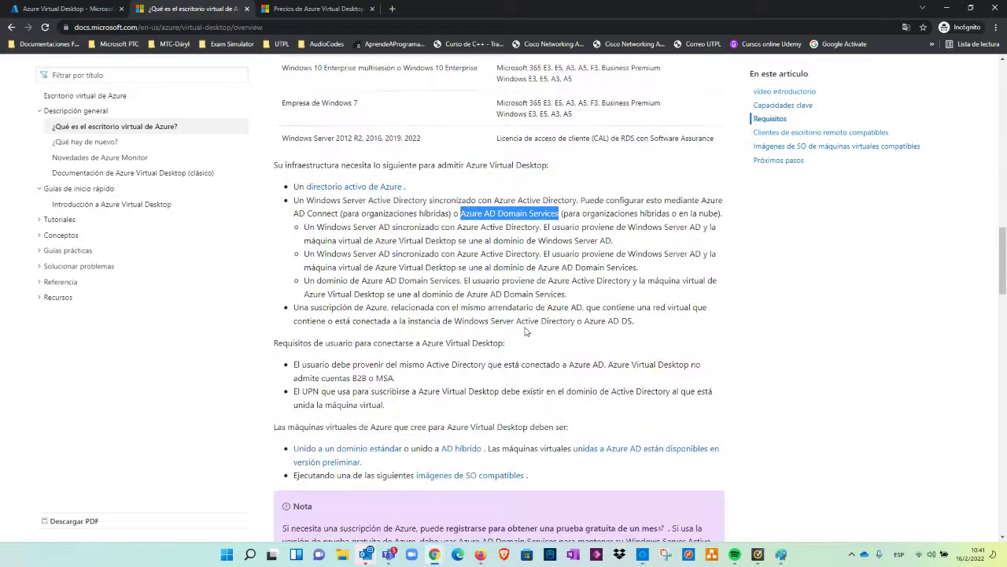
pyautogui.scroll(-2, 527, 331)
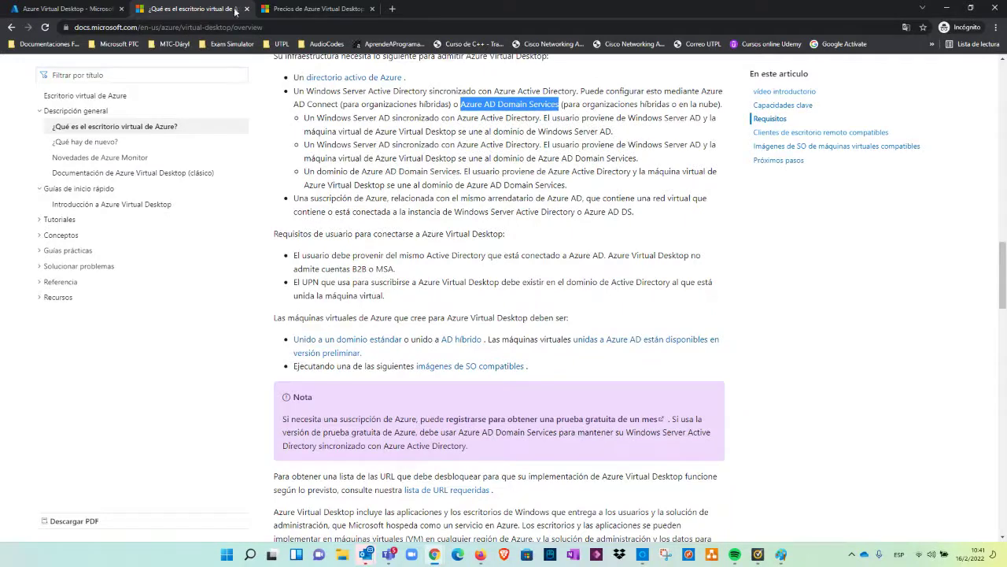
# Step: Share the link to the Azure Virtual Desktop overview article in the Teams meeting chat
pyautogui.click(193, 29)
pyautogui.hotkey('ctrl', 'c')
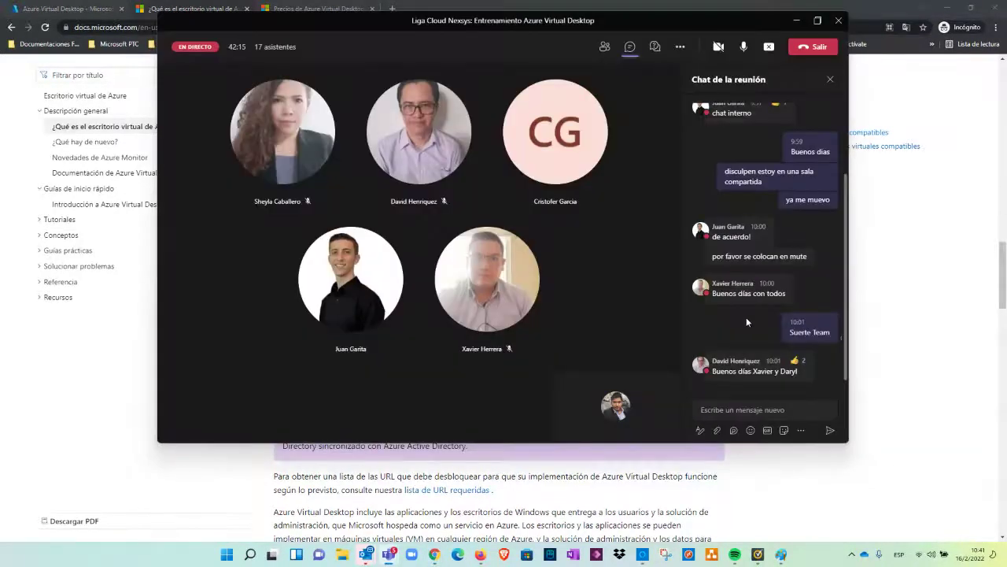
pyautogui.click(758, 411)
pyautogui.hotkey('ctrl', 'v')
pyautogui.press('Return')
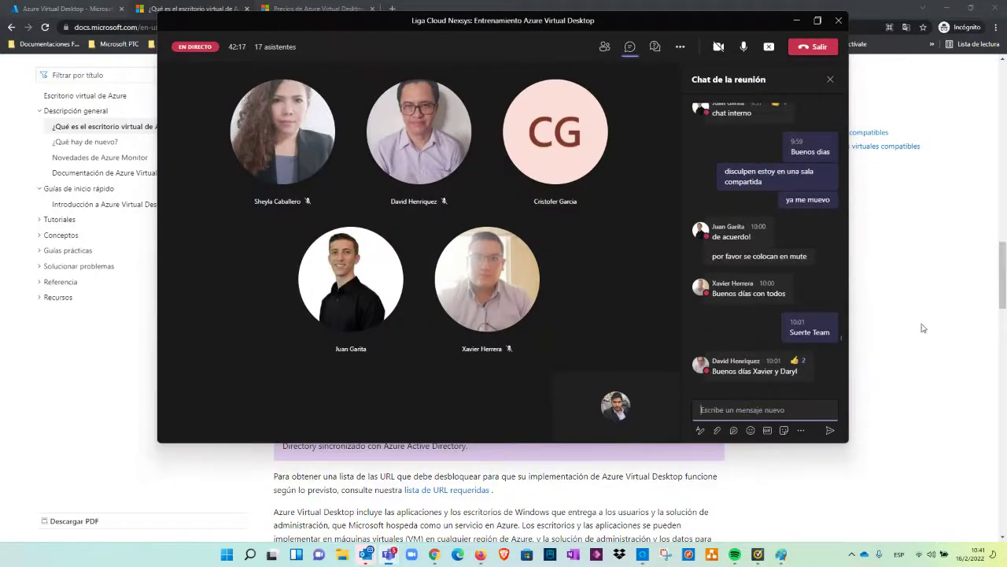
# Step: Copy the Azure Virtual Desktop pricing page's link and post it in the Teams meeting chat
pyautogui.click(923, 328)
pyautogui.click(315, 9)
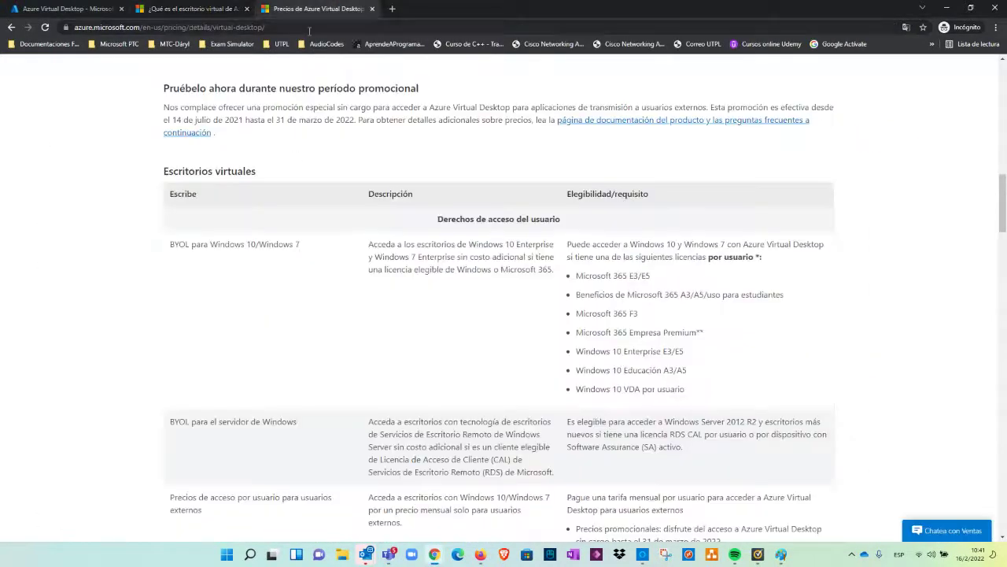
pyautogui.click(310, 27)
pyautogui.hotkey('ctrl', 'c')
pyautogui.hotkey('alt', 'Tab')
pyautogui.click(776, 410)
pyautogui.hotkey('ctrl', 'v')
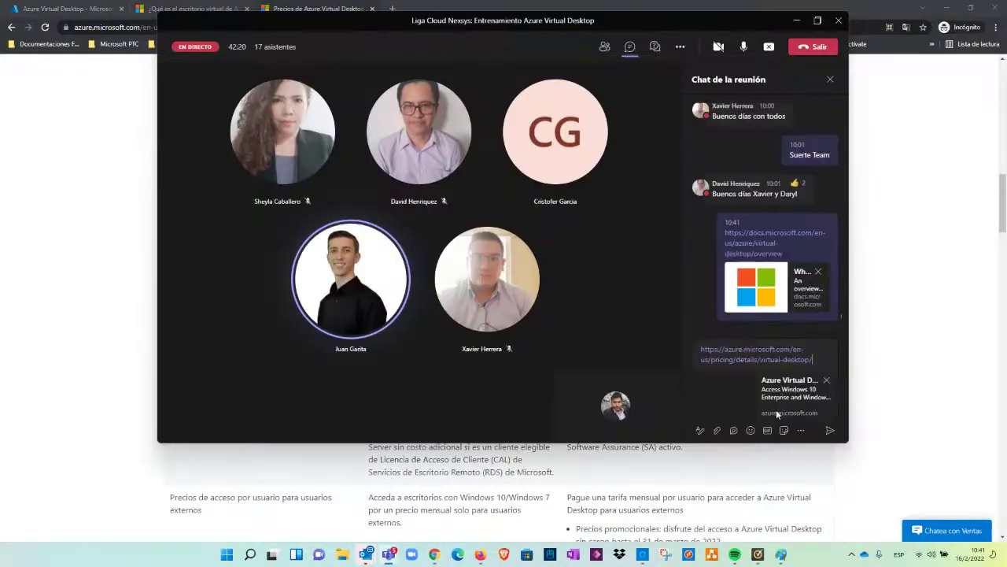
pyautogui.press('Return')
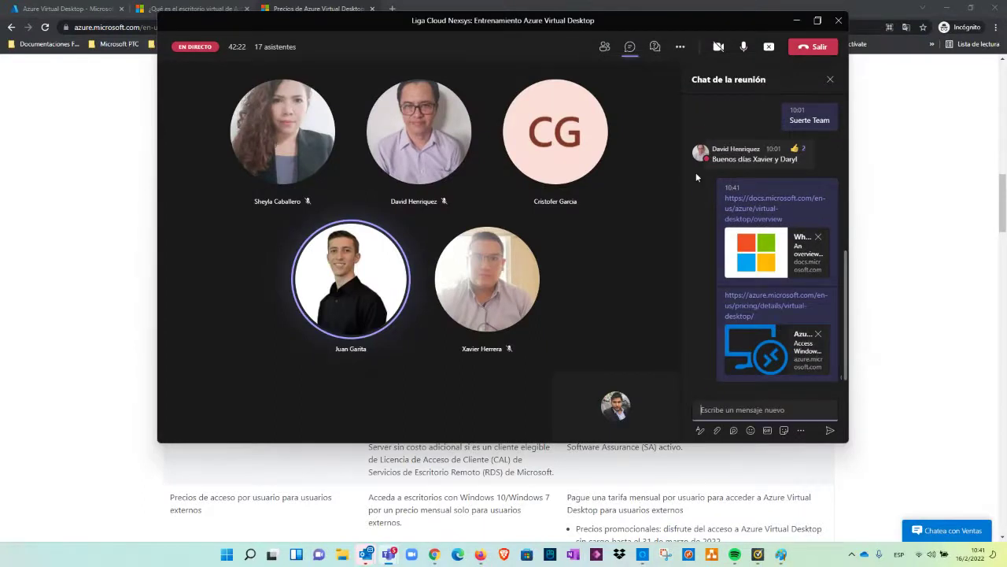
# Step: Try to load the Azure pricing calculator in place of the pricing page and close the documentation article
pyautogui.click(771, 48)
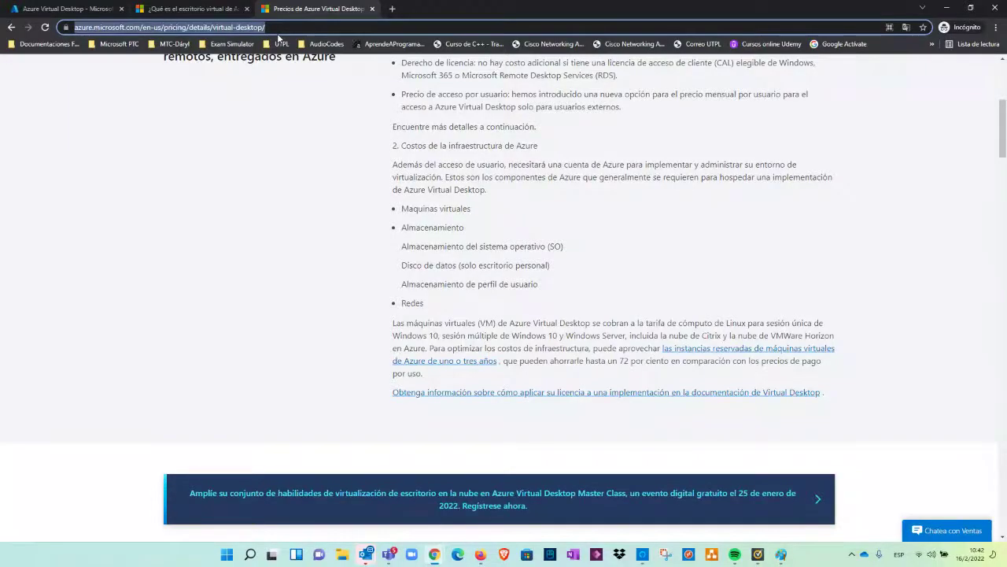
pyautogui.write('calc')
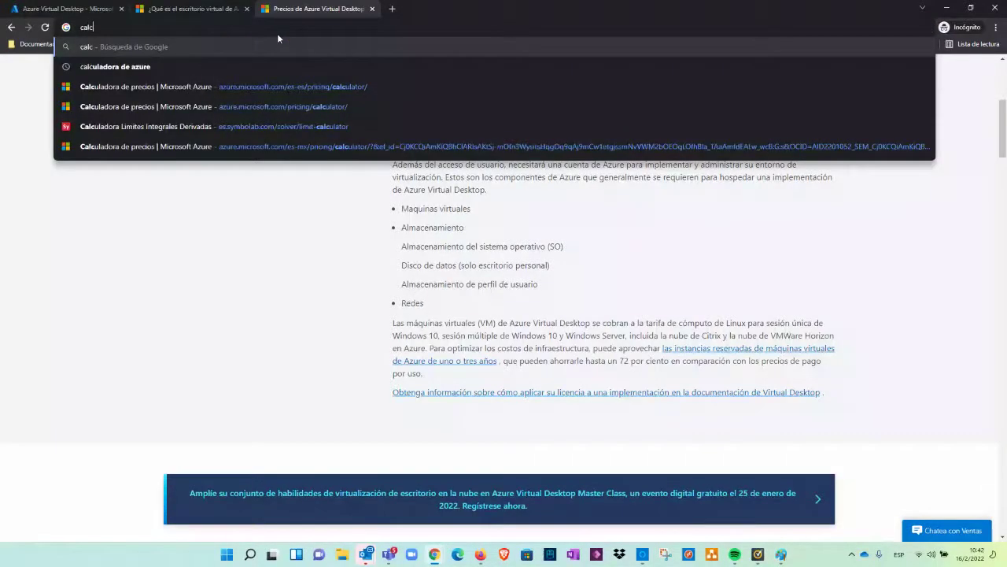
pyautogui.click(162, 86)
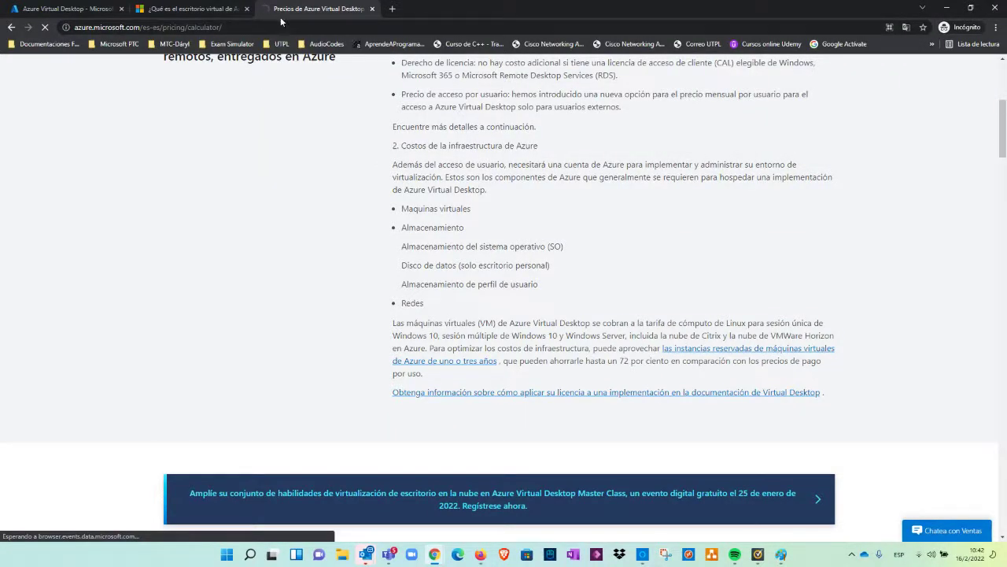
pyautogui.click(246, 9)
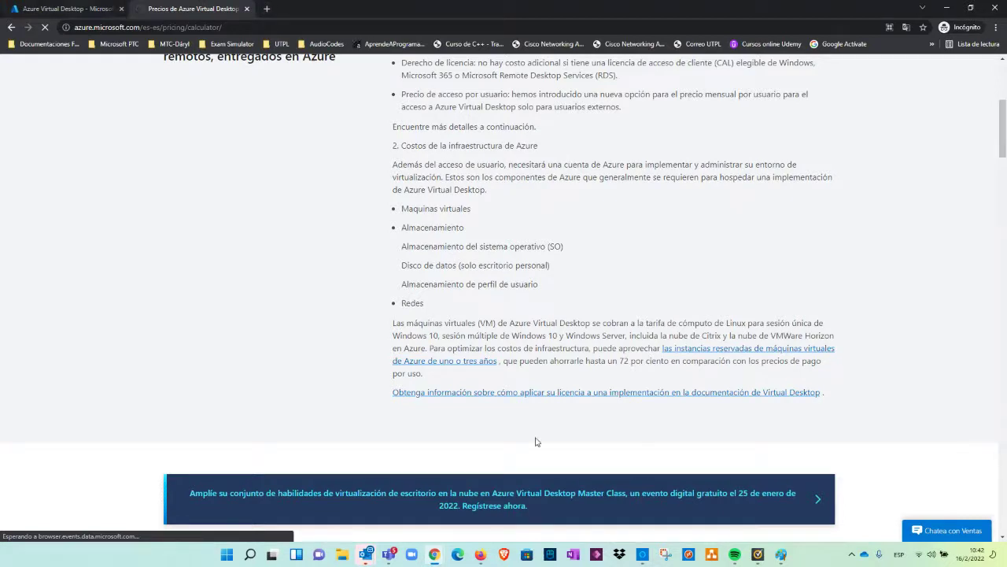
# Step: Switch to the regular Chrome window and close all its open pages, leaving a single blank tab
pyautogui.click(434, 554)
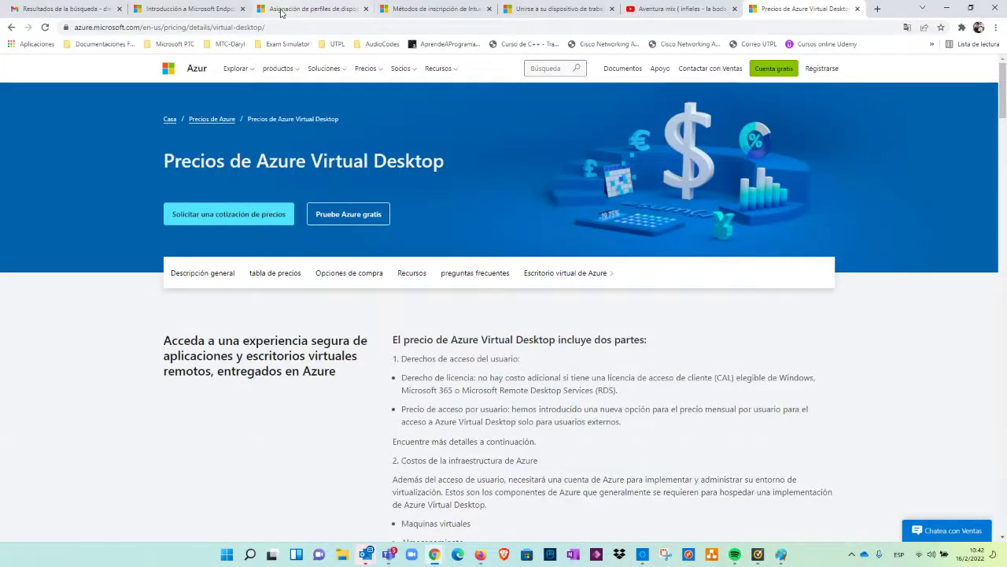
pyautogui.click(294, 10)
pyautogui.click(241, 9)
pyautogui.click(241, 10)
pyautogui.click(241, 9)
pyautogui.click(242, 10)
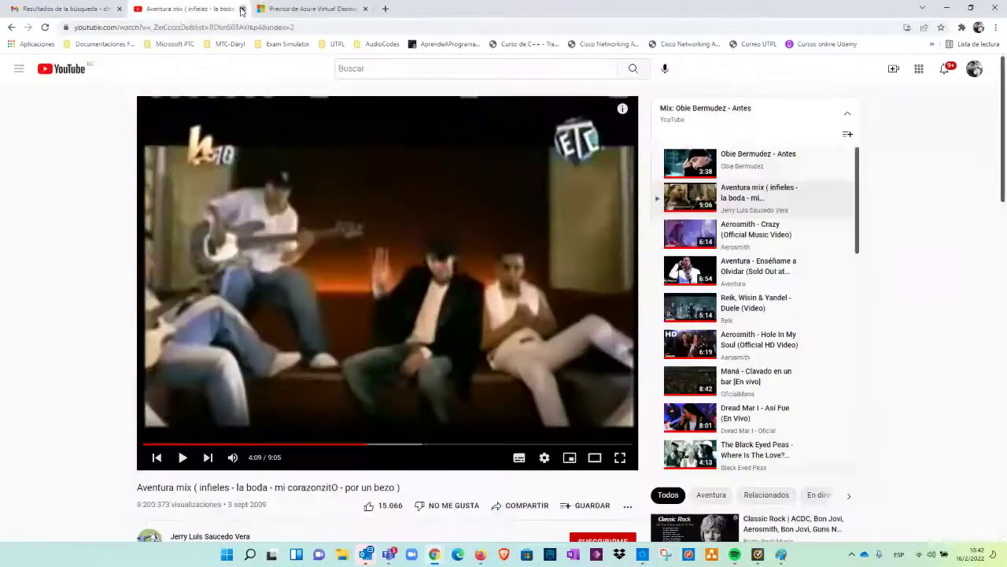
pyautogui.click(242, 10)
pyautogui.click(242, 9)
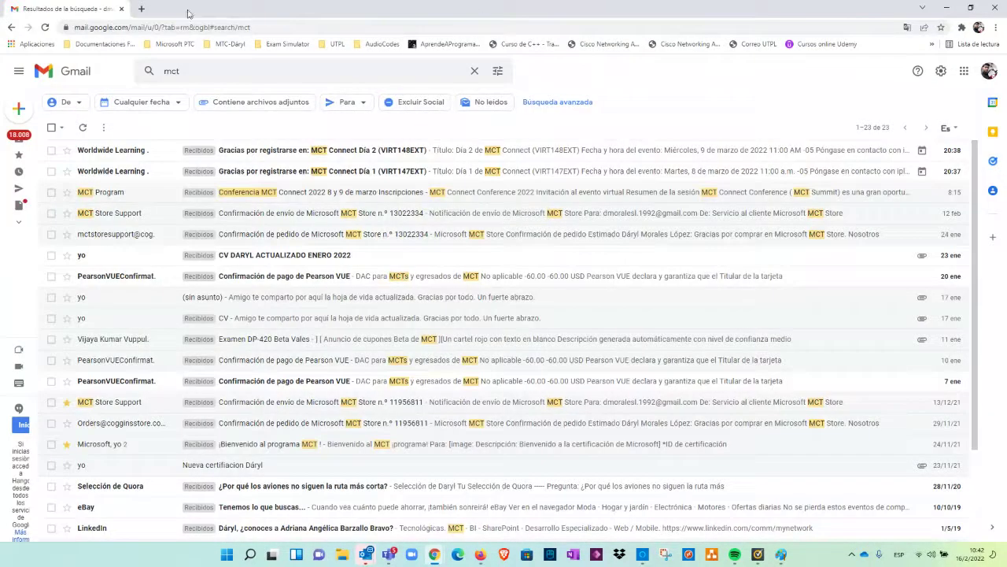
pyautogui.click(141, 8)
pyautogui.click(121, 8)
# Step: Open the Spanish Azure pricing calculator and delete the extra estimate without saving it
pyautogui.write('calc')
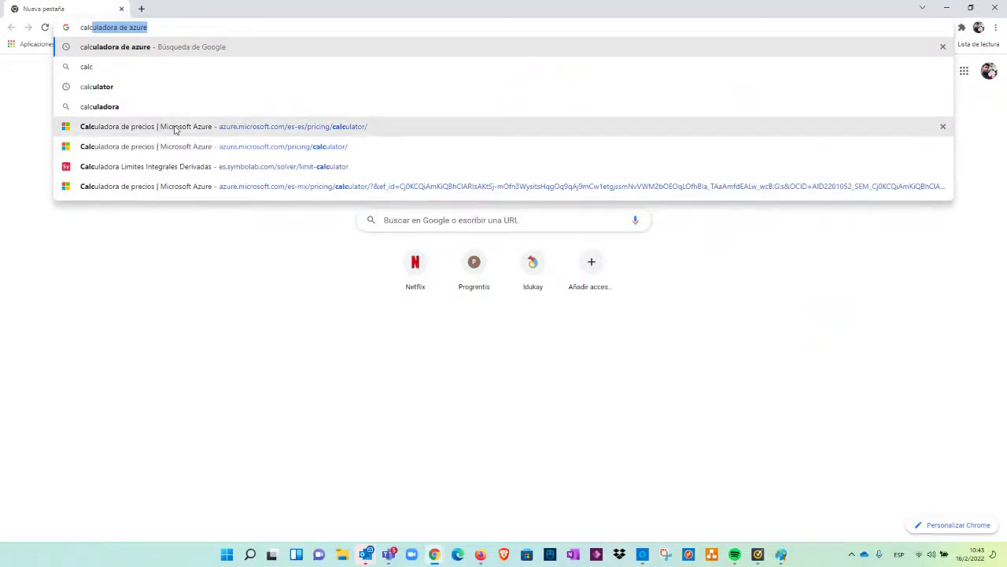
pyautogui.click(174, 126)
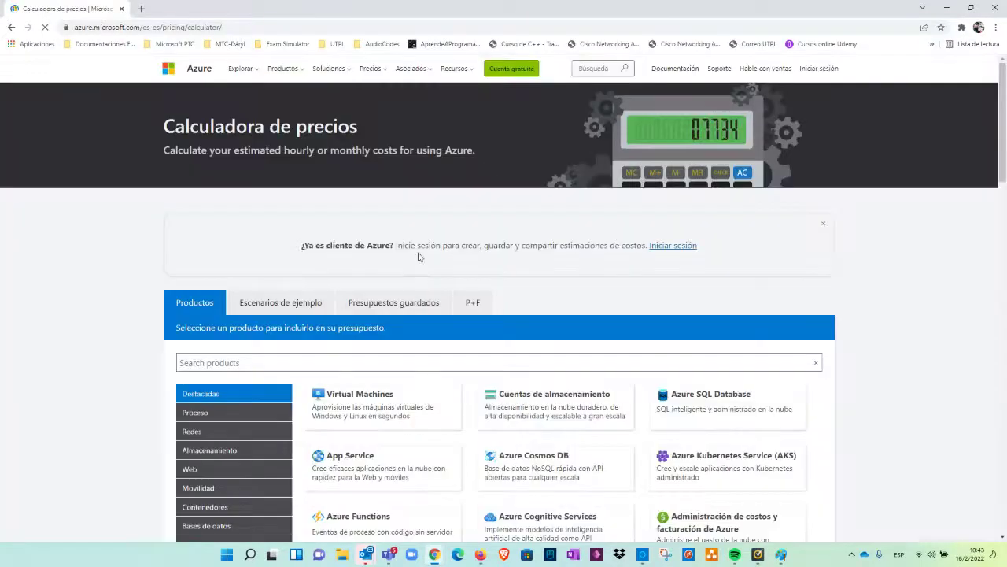
pyautogui.scroll(-10, 304, 351)
pyautogui.click(278, 326)
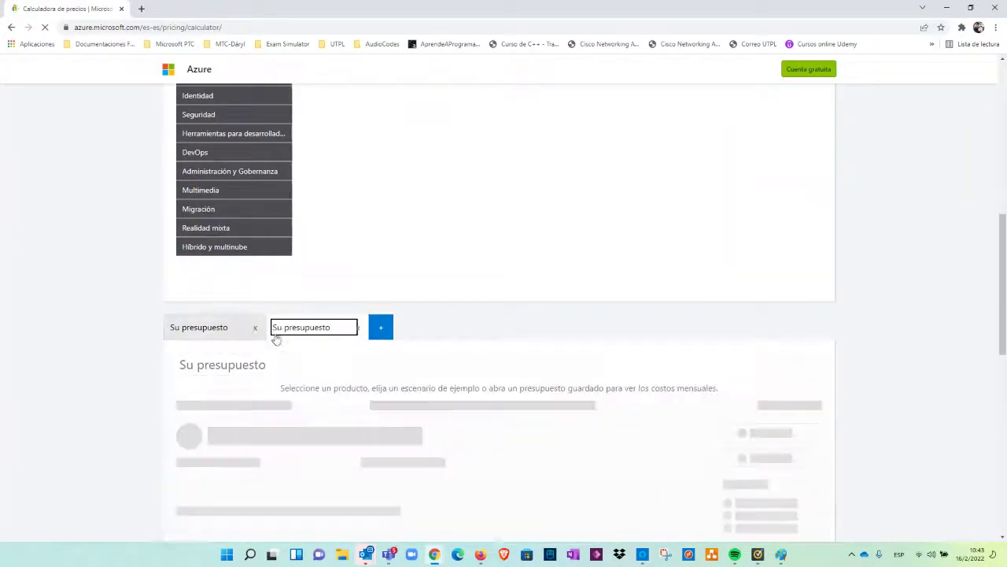
pyautogui.click(255, 329)
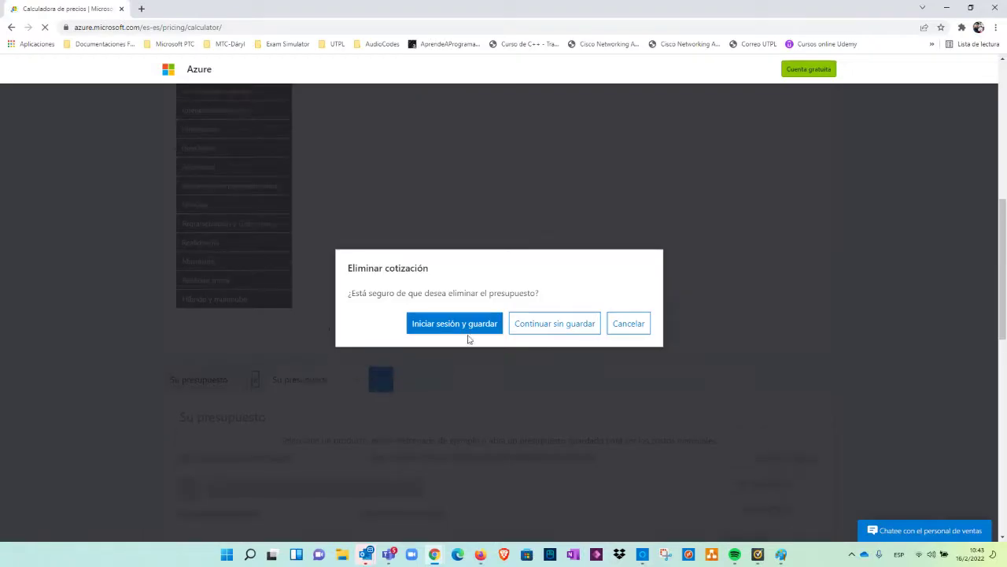
pyautogui.click(552, 329)
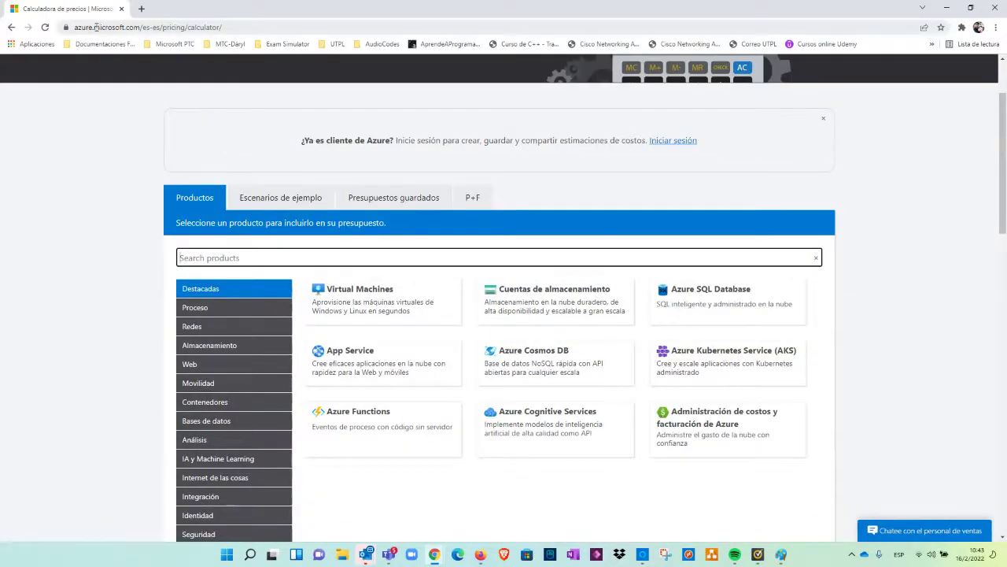
# Step: Search the calculator's products for "virtual de" and add Azure Virtual Desktop to the estimate
pyautogui.click(311, 25)
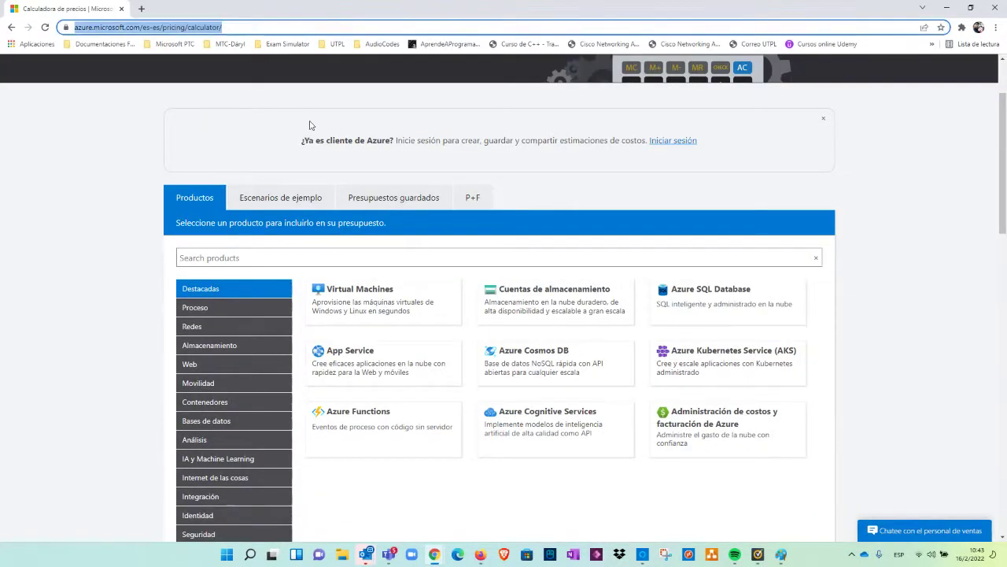
pyautogui.click(265, 260)
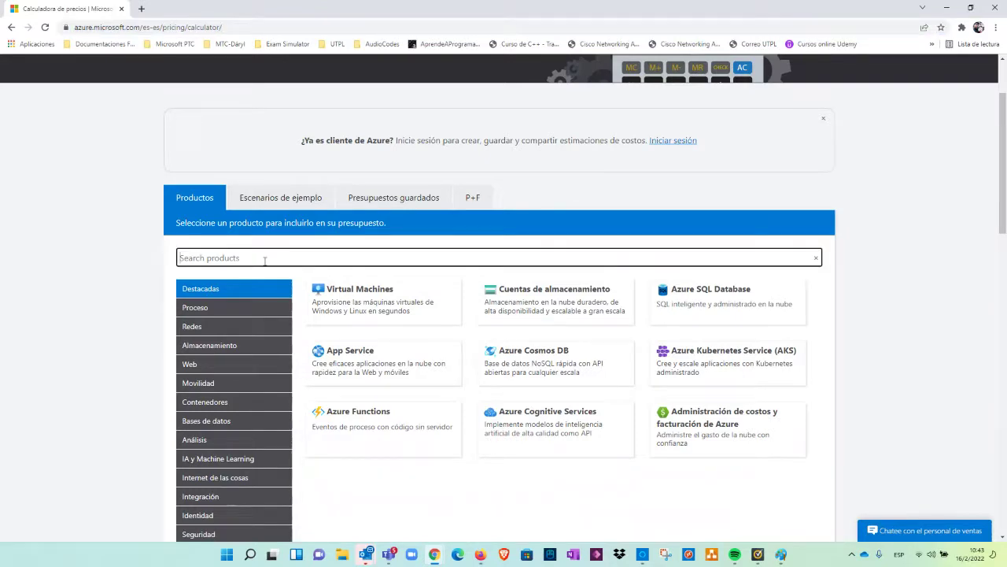
pyautogui.write('virtu')
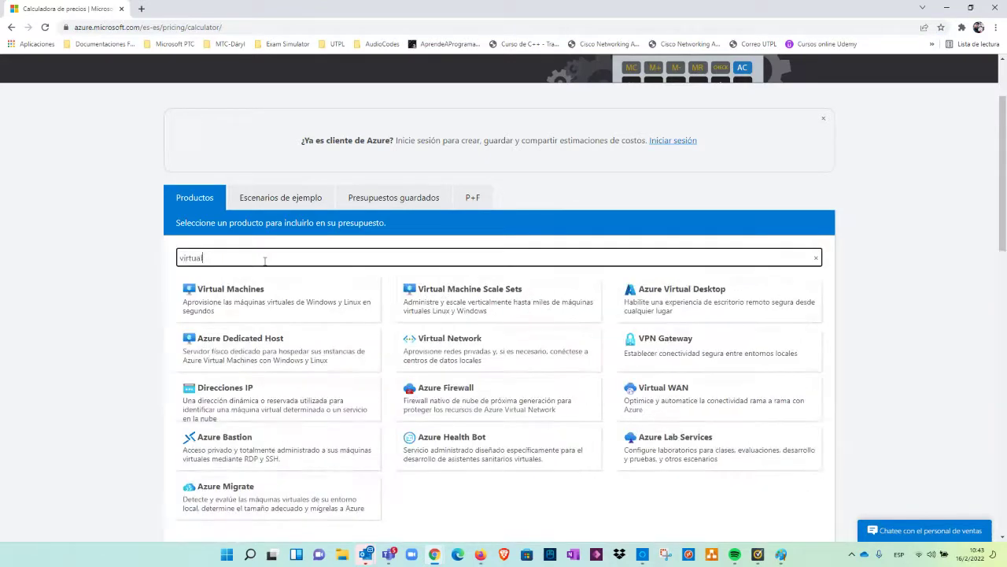
pyautogui.write('al de')
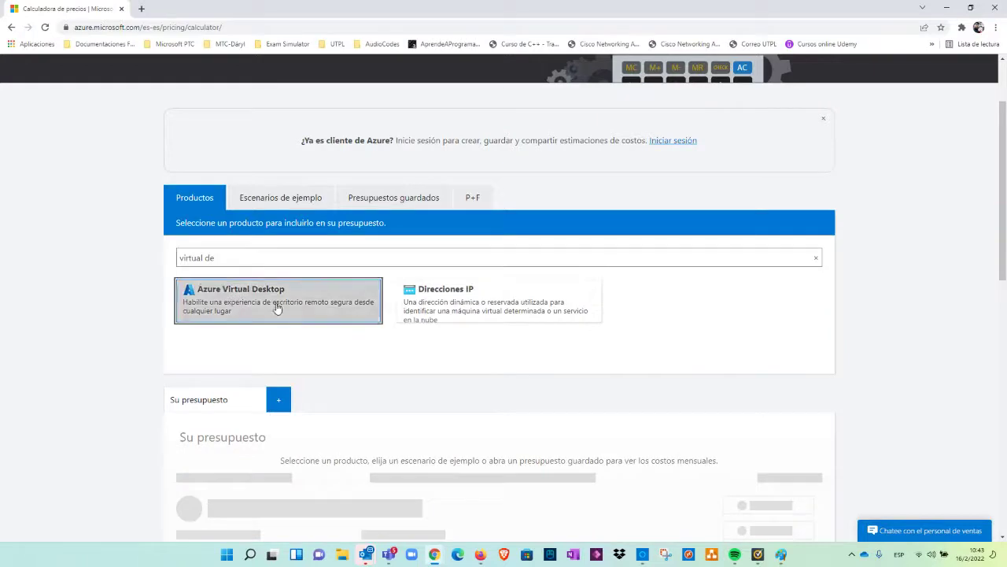
pyautogui.click(277, 307)
pyautogui.scroll(-2, 319, 304)
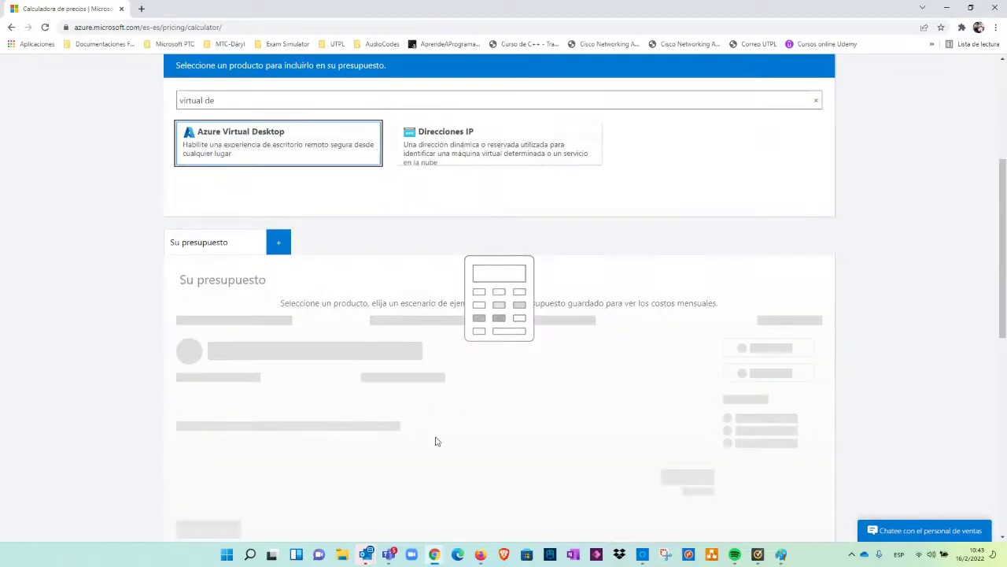
# Step: Set the region of the Azure Virtual Desktop estimate to East US
pyautogui.scroll(-4, 439, 296)
pyautogui.scroll(4, 441, 298)
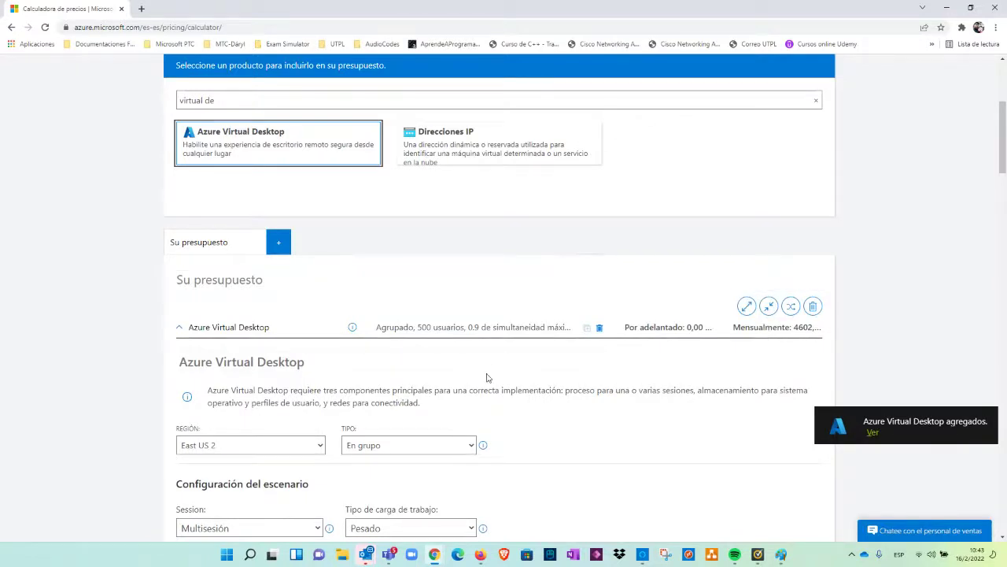
pyautogui.scroll(-2, 506, 415)
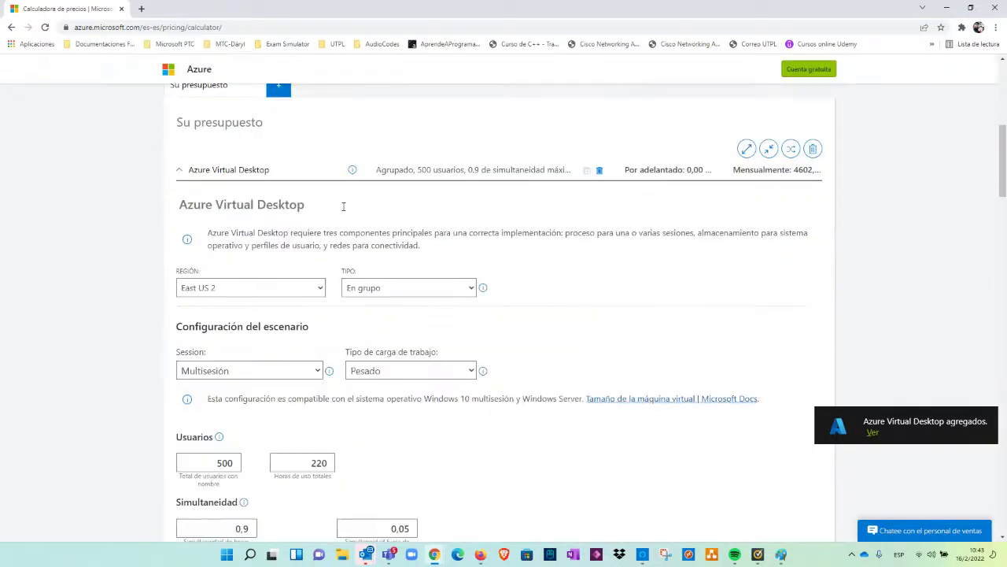
pyautogui.click(275, 287)
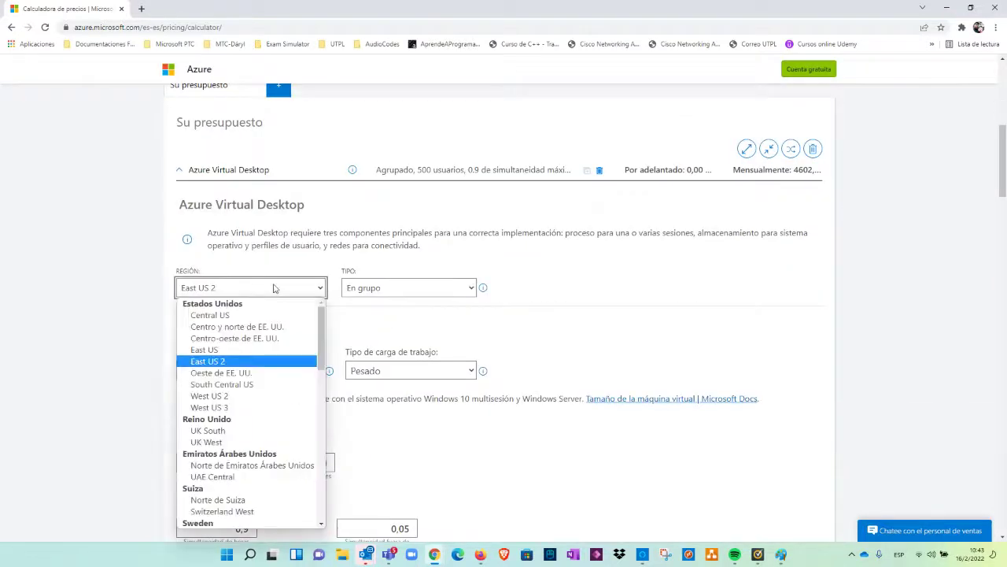
pyautogui.click(236, 349)
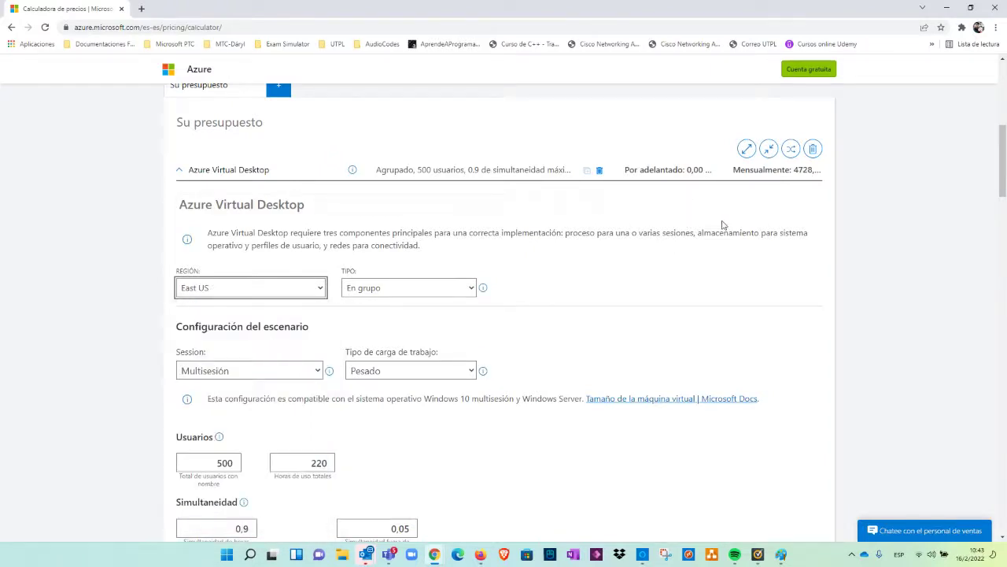
# Step: Switch the estimate's type to Personal to compare its options and return it to En grupo
pyautogui.scroll(-1, 583, 331)
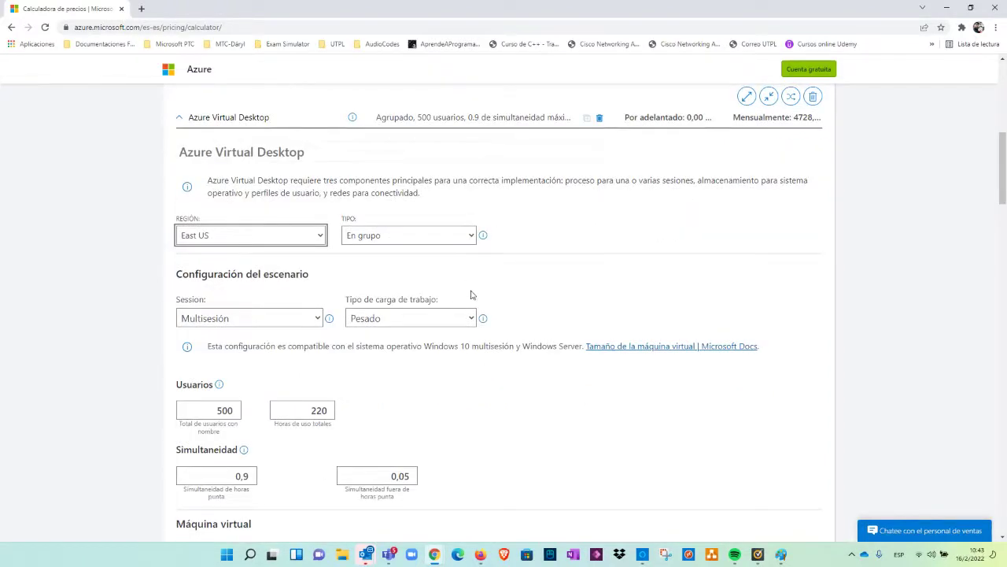
pyautogui.scroll(-1, 298, 318)
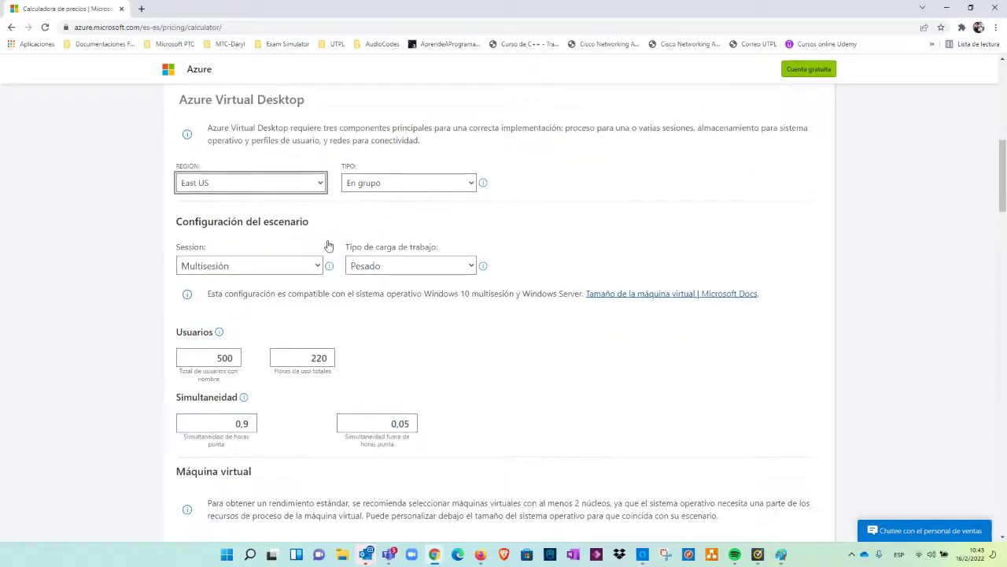
pyautogui.click(400, 186)
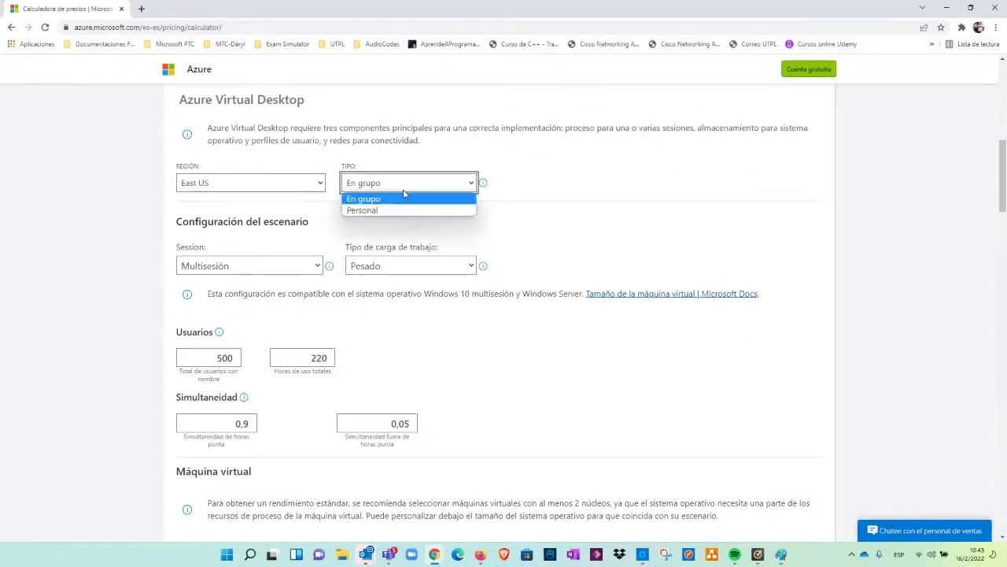
pyautogui.click(389, 210)
pyautogui.click(367, 189)
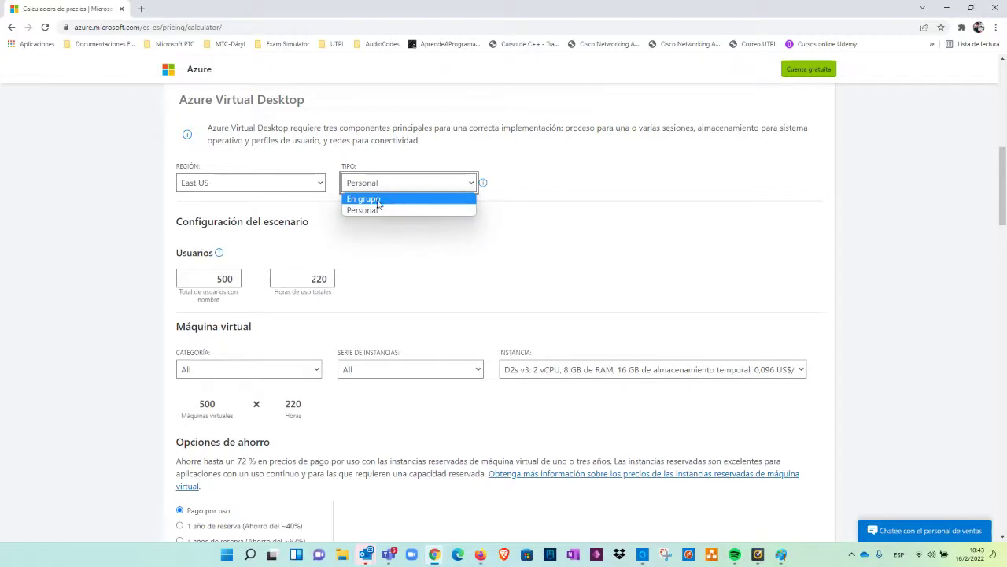
pyautogui.click(387, 201)
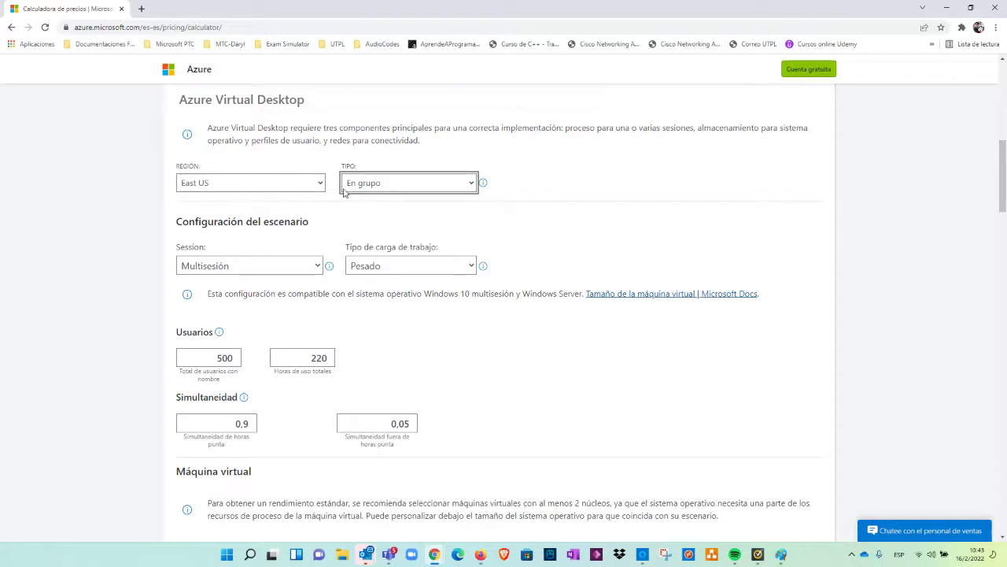
# Step: Review the estimate's type options, keep En grupo, and set the total number of named users to 10
pyautogui.click(400, 186)
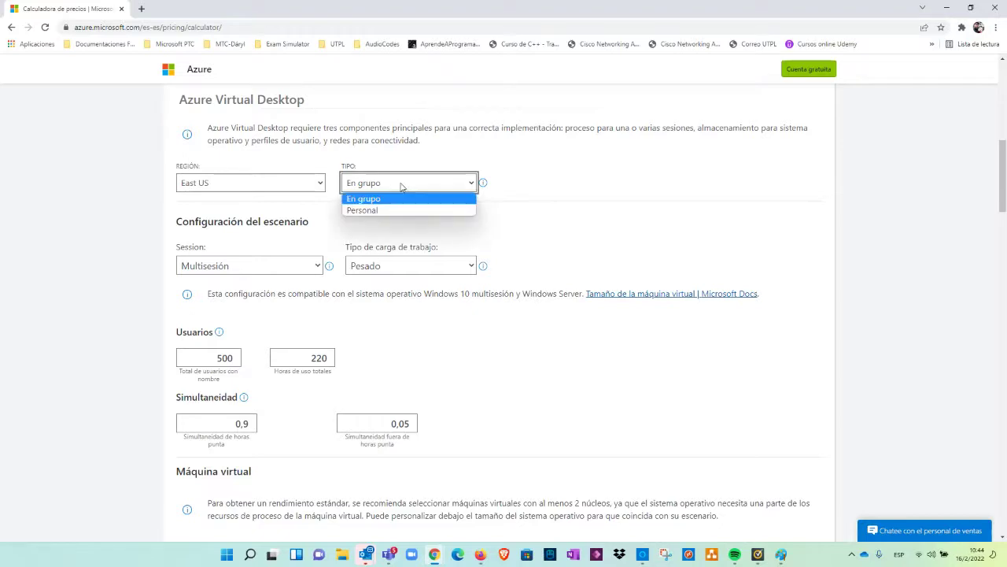
pyautogui.click(401, 187)
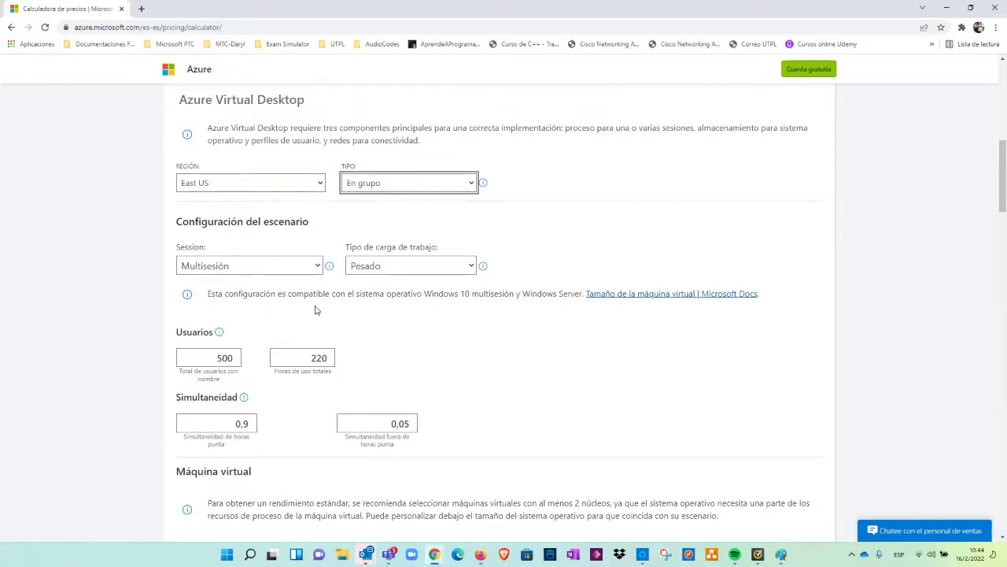
pyautogui.scroll(-2, 284, 313)
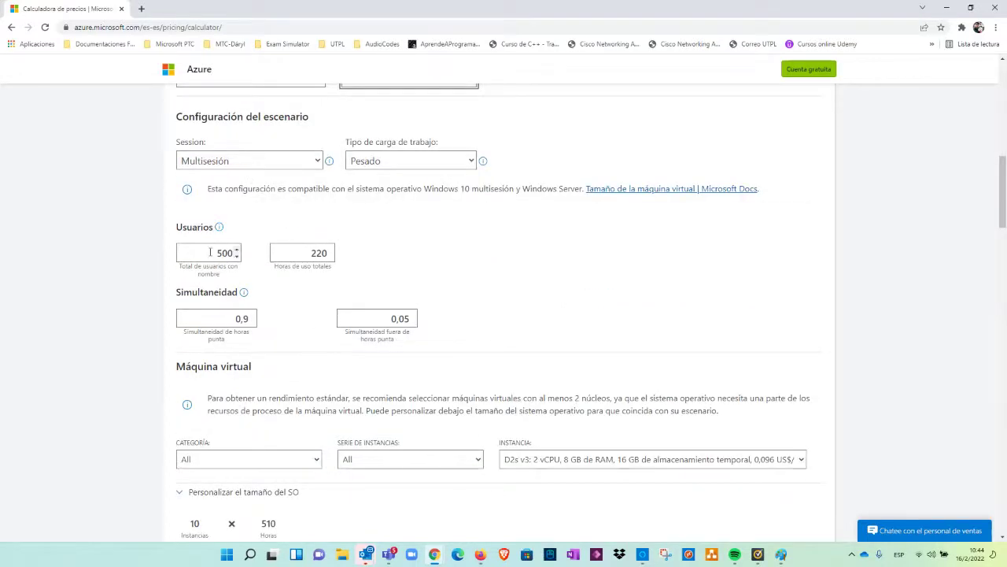
pyautogui.doubleClick(233, 252)
pyautogui.write('10')
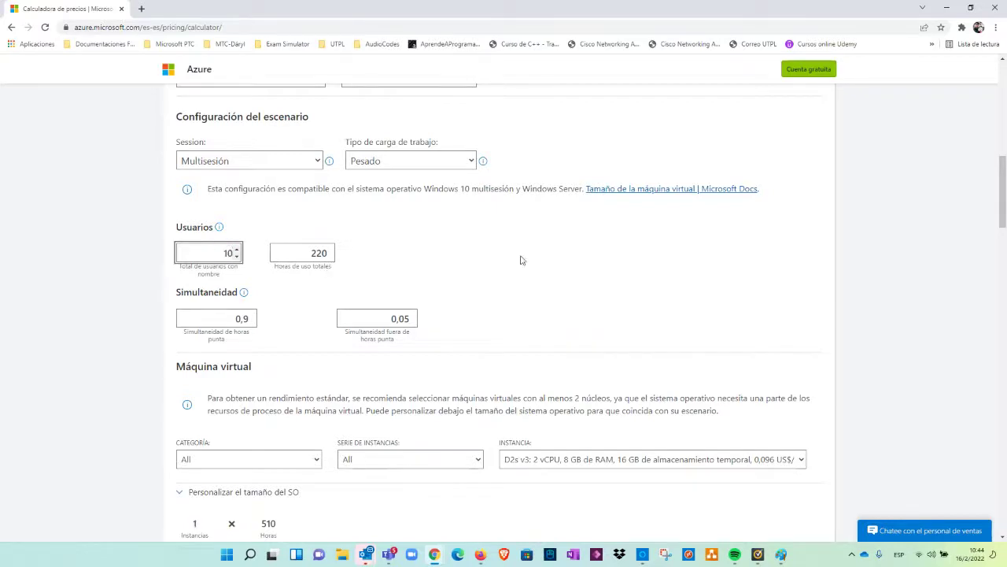
pyautogui.click(208, 240)
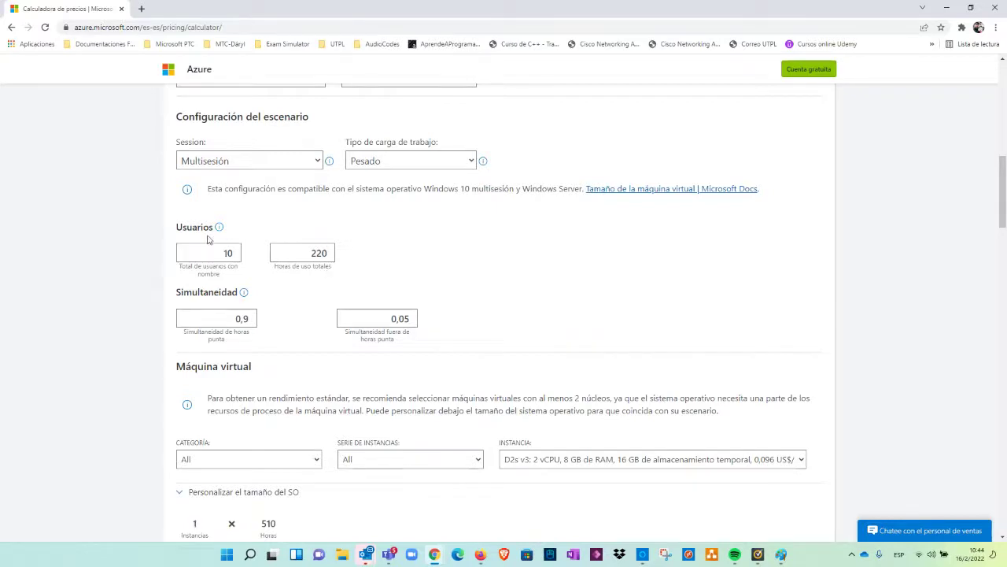
# Step: Set the off-peak concurrency of the Azure Virtual Desktop estimate to 0
pyautogui.click(413, 321)
pyautogui.click(412, 321)
pyautogui.click(476, 265)
# Step: Review the session options in the scenario configuration and keep Multisesión selected
pyautogui.scroll(2, 303, 165)
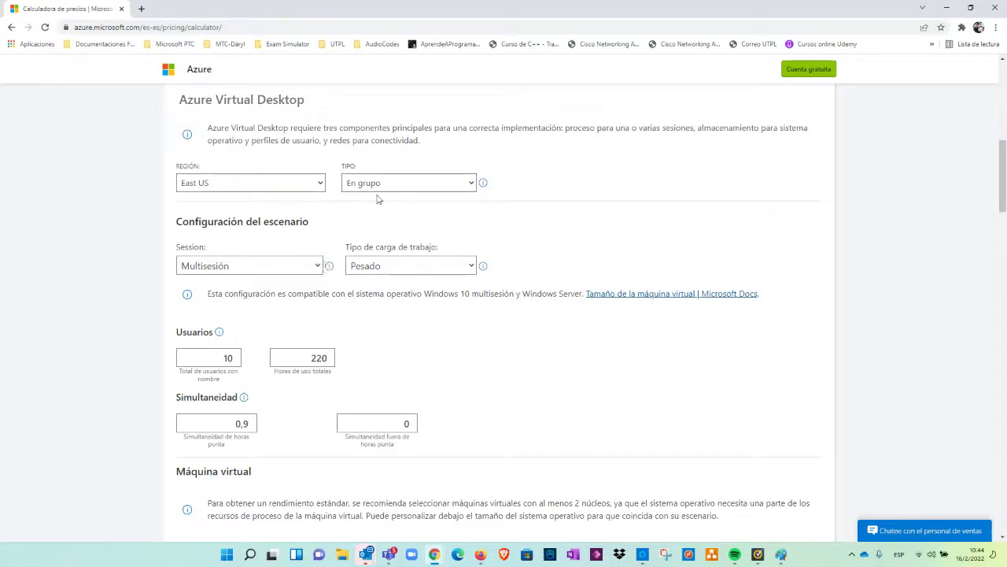
pyautogui.click(317, 265)
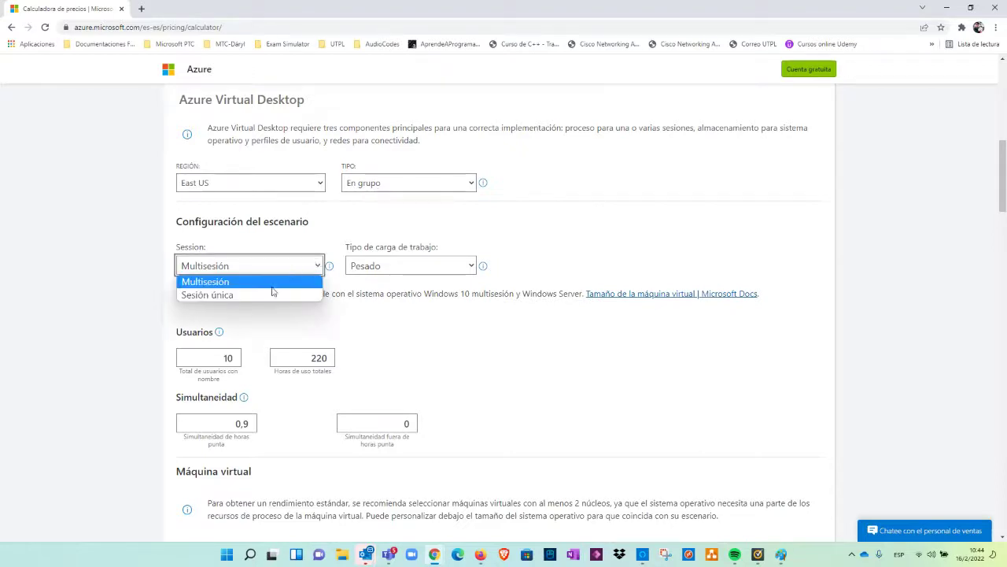
pyautogui.click(244, 282)
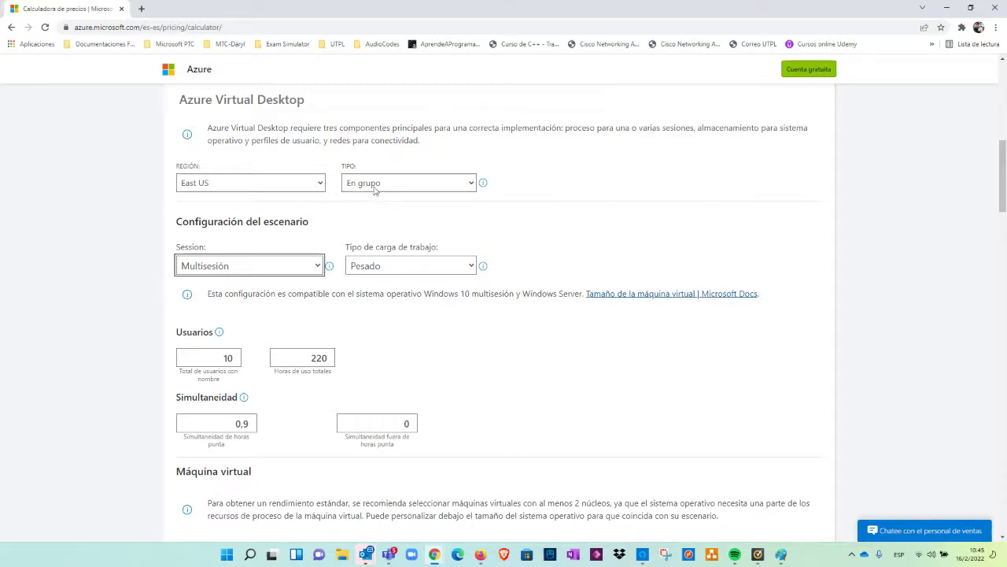
# Step: Read the workload type's help text, review its options, and keep Pesado selected
pyautogui.scroll(-1, 343, 236)
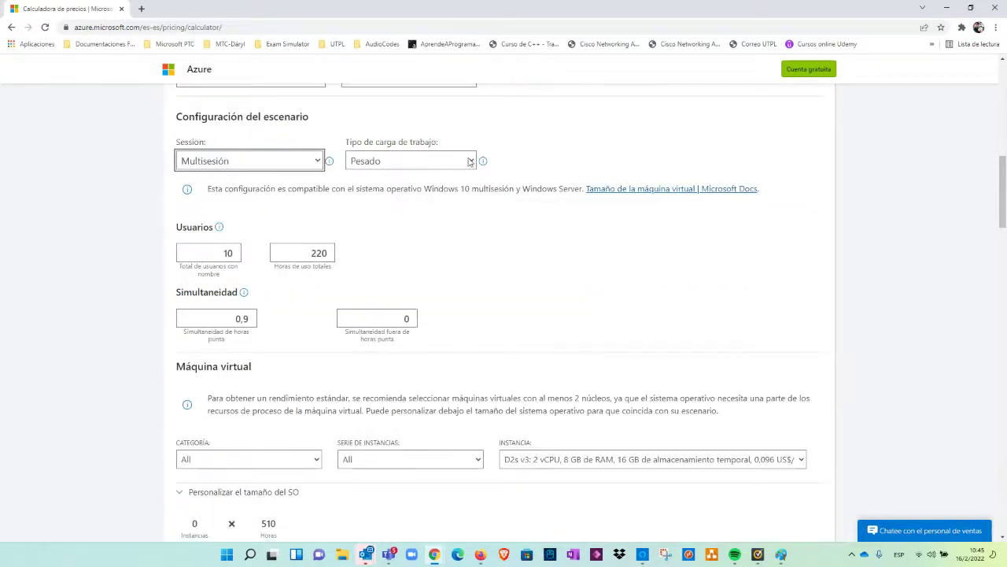
pyautogui.scroll(1, 471, 259)
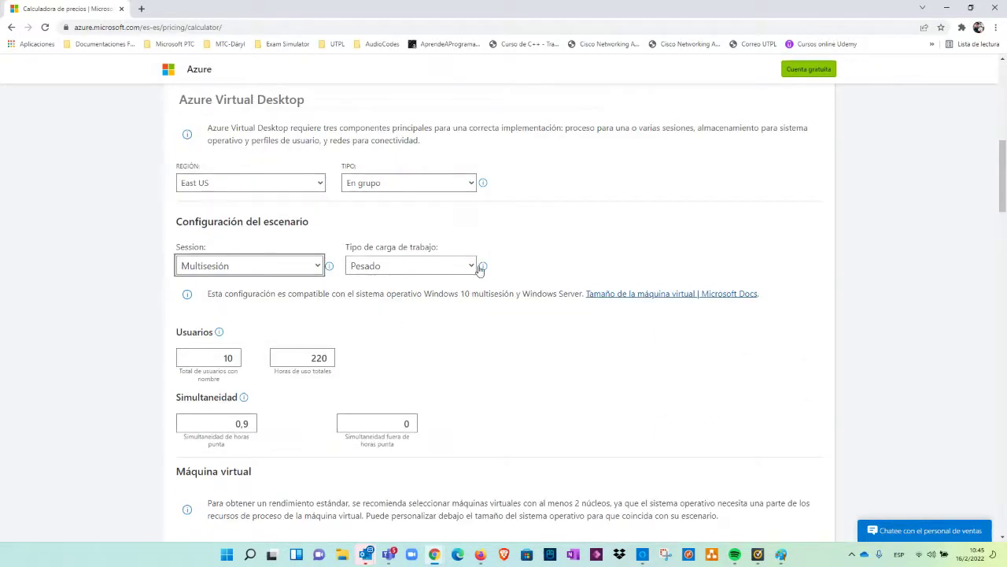
pyautogui.moveTo(482, 267)
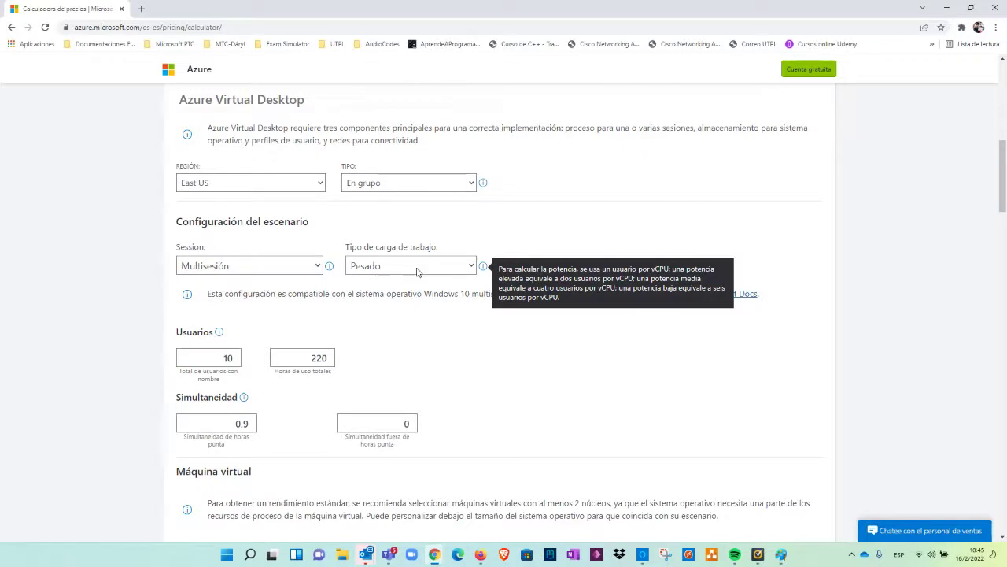
pyautogui.click(456, 266)
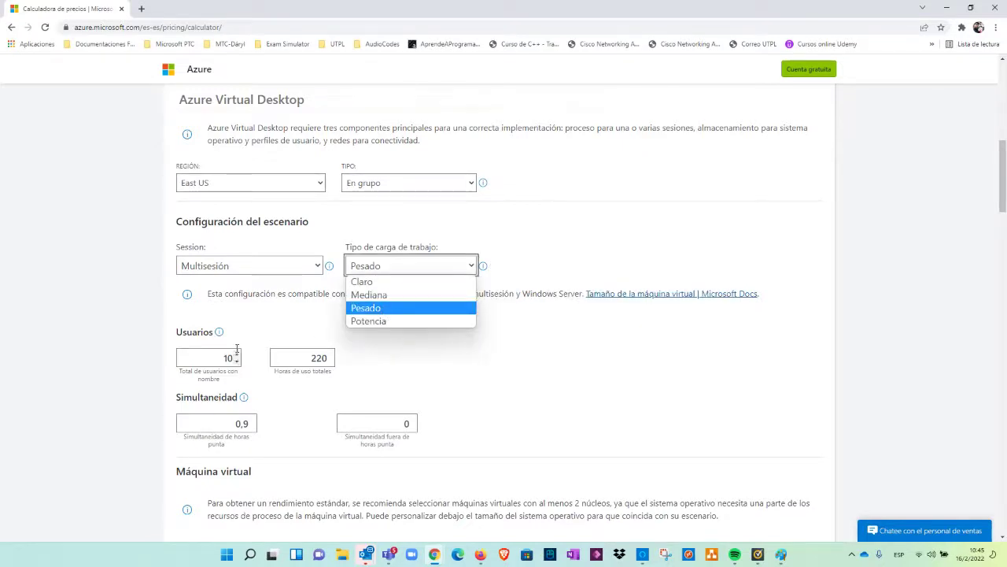
pyautogui.click(429, 310)
# Step: Examine the virtual machine section of the multisession estimate, including the chosen instance size and the number of instances
pyautogui.scroll(-1, 386, 252)
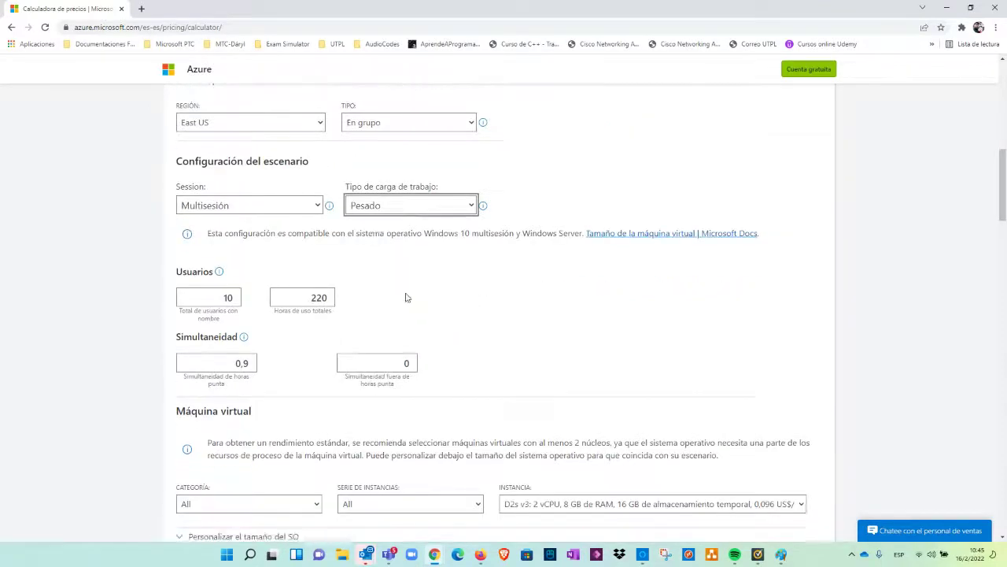
pyautogui.scroll(-3, 354, 267)
pyautogui.scroll(3, 323, 252)
pyautogui.scroll(-2, 334, 283)
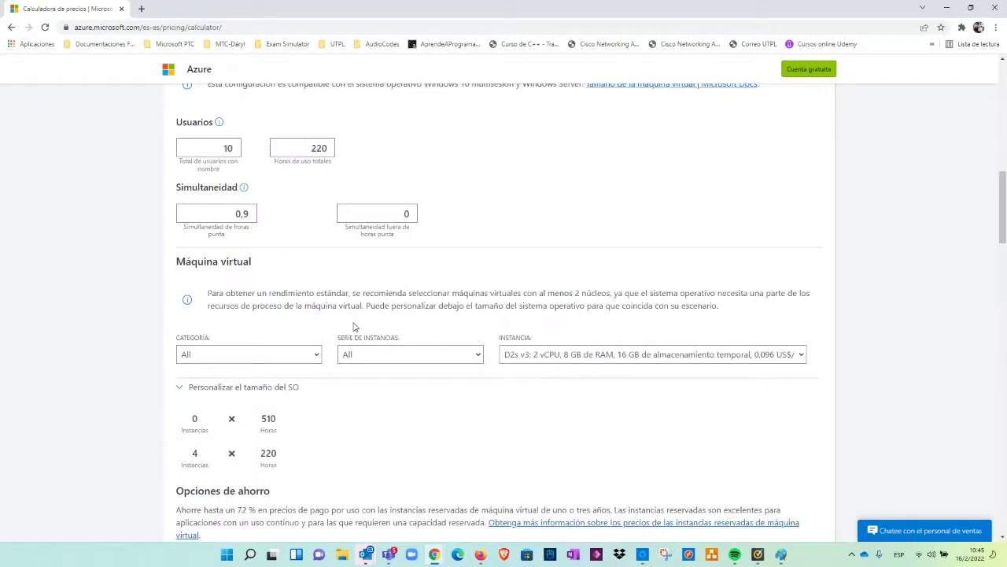
pyautogui.scroll(-1, 354, 326)
pyautogui.click(561, 304)
pyautogui.click(560, 287)
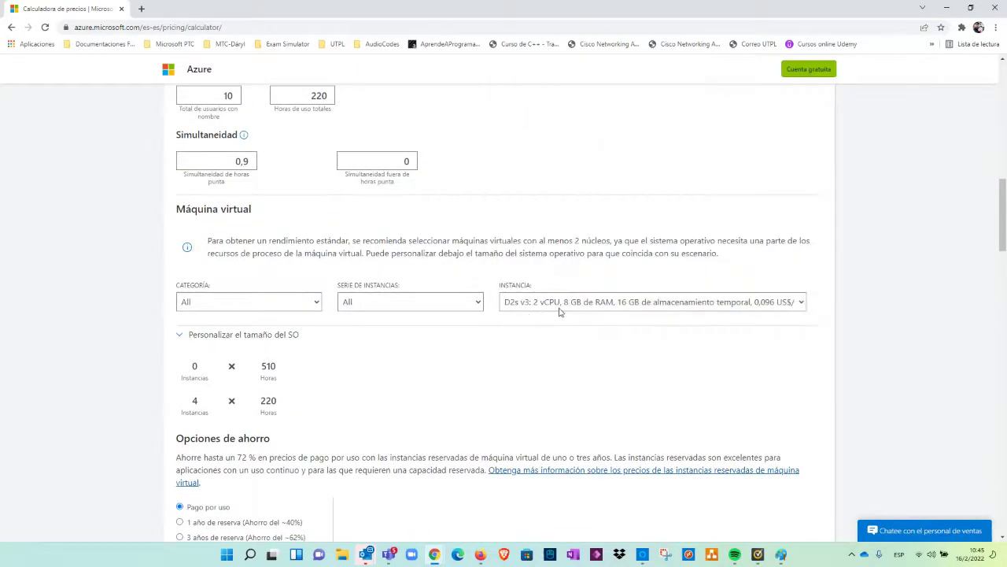
pyautogui.scroll(-2, 519, 319)
pyautogui.doubleClick(195, 243)
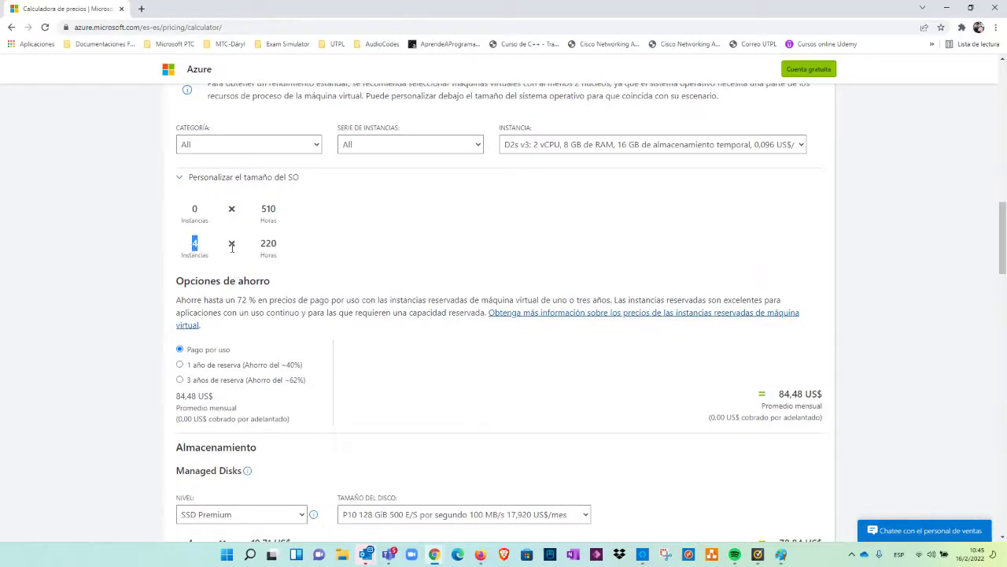
# Step: Compare the named users and usage hours with the instances calculated for the multisession scenario
pyautogui.scroll(5, 231, 247)
pyautogui.doubleClick(227, 358)
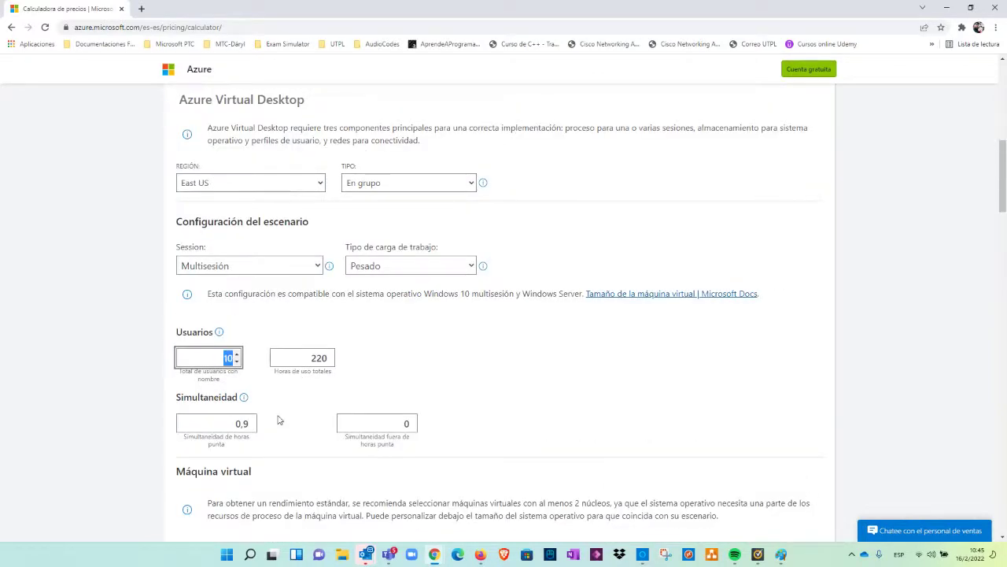
pyautogui.scroll(-6, 278, 421)
pyautogui.scroll(3, 272, 225)
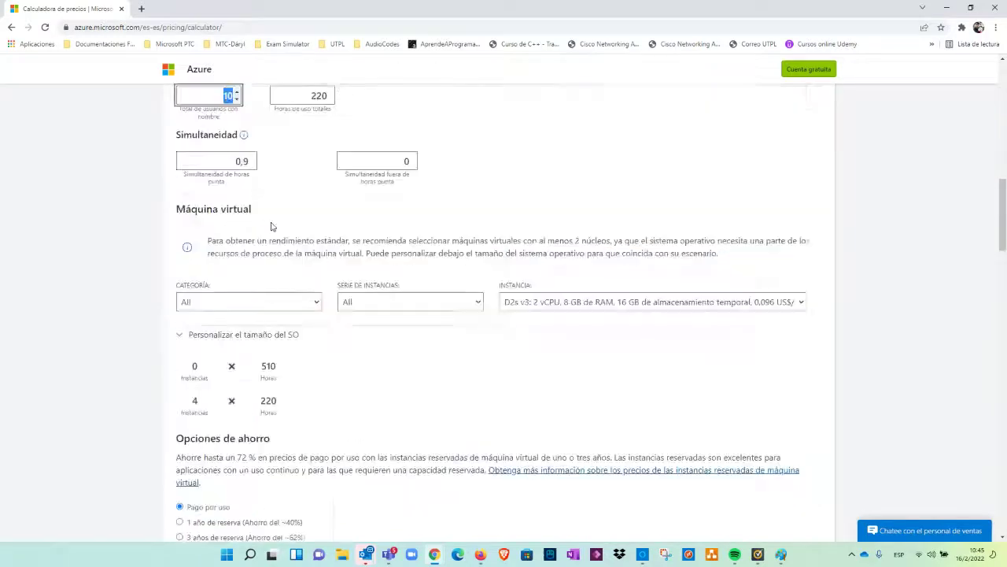
pyautogui.scroll(1, 393, 315)
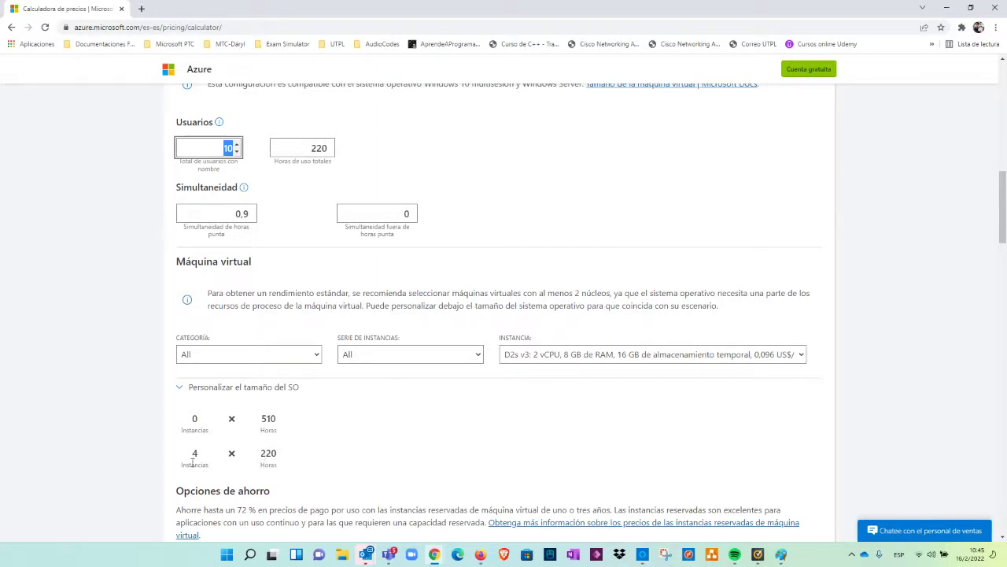
pyautogui.scroll(1, 324, 205)
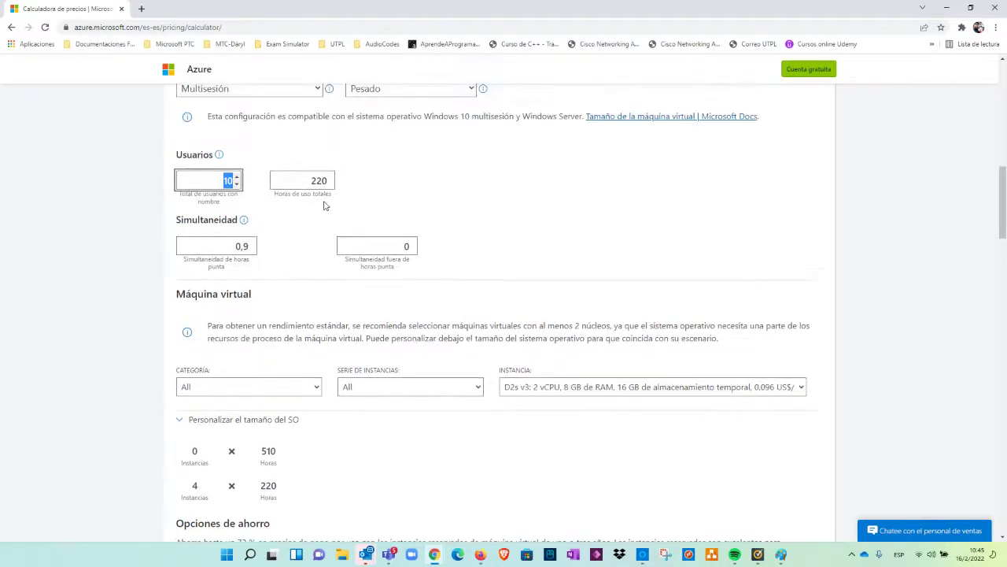
pyautogui.scroll(4, 323, 205)
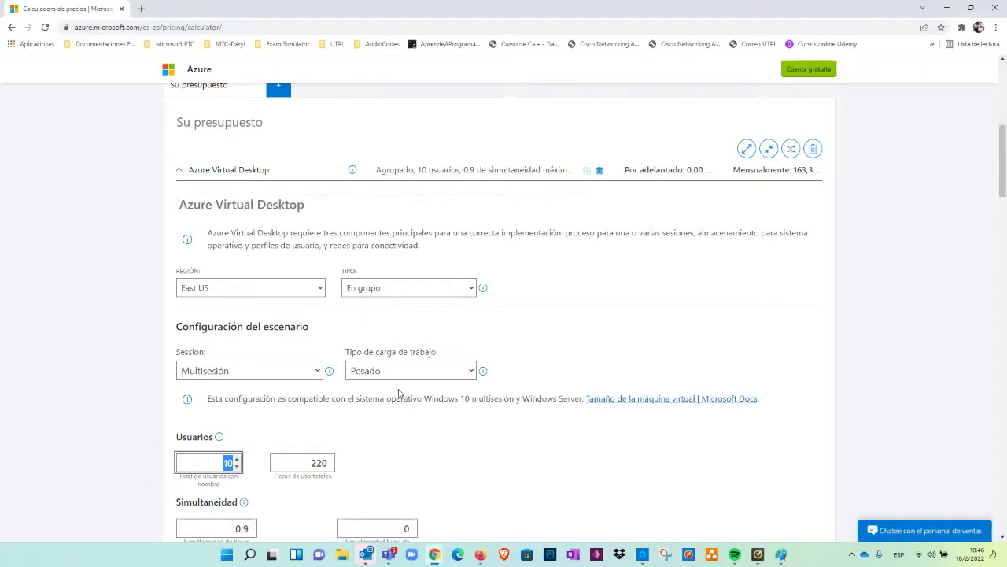
# Step: Set the session to Sesión única and check the number of virtual machine instances it requires
pyautogui.click(318, 372)
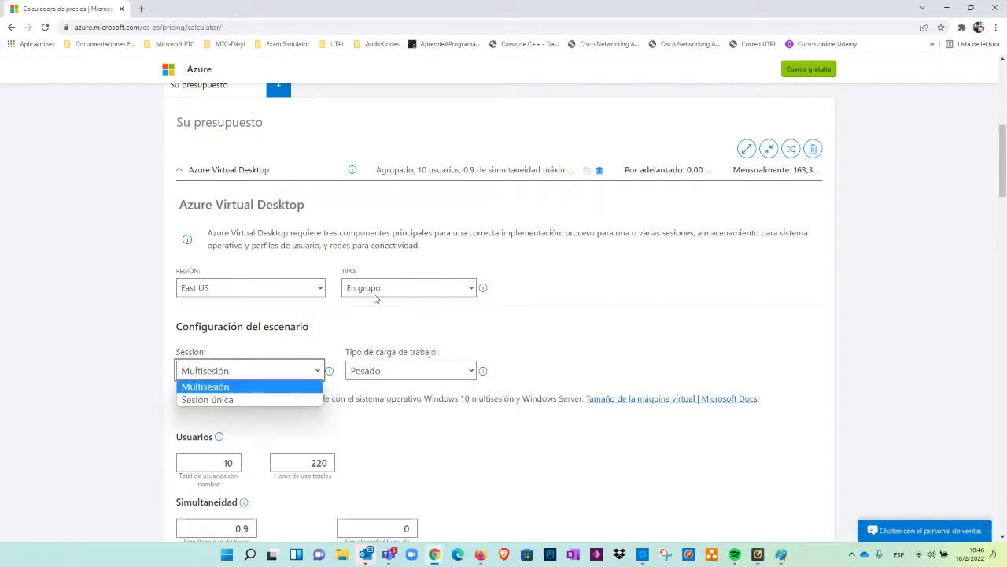
pyautogui.click(231, 401)
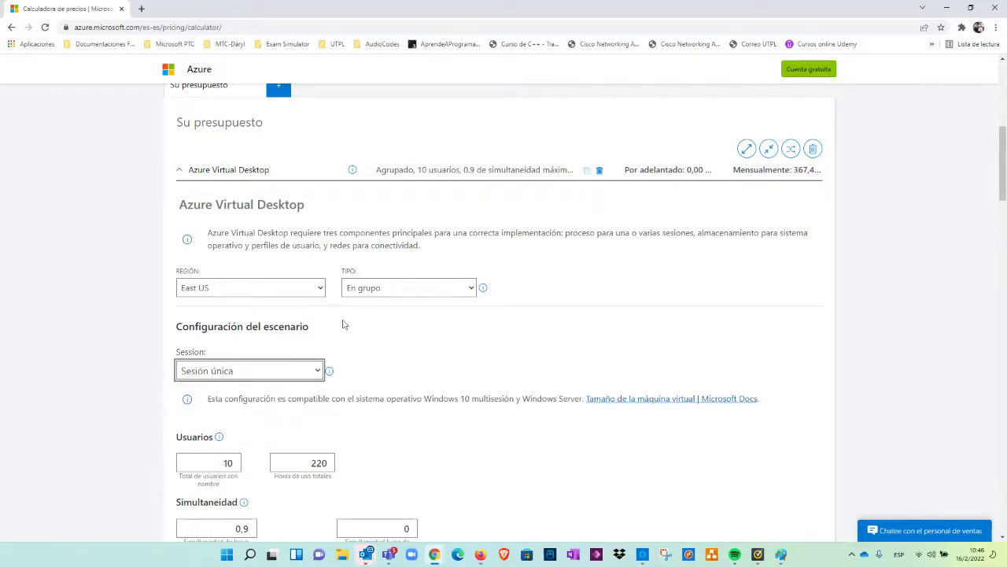
pyautogui.scroll(-1, 362, 268)
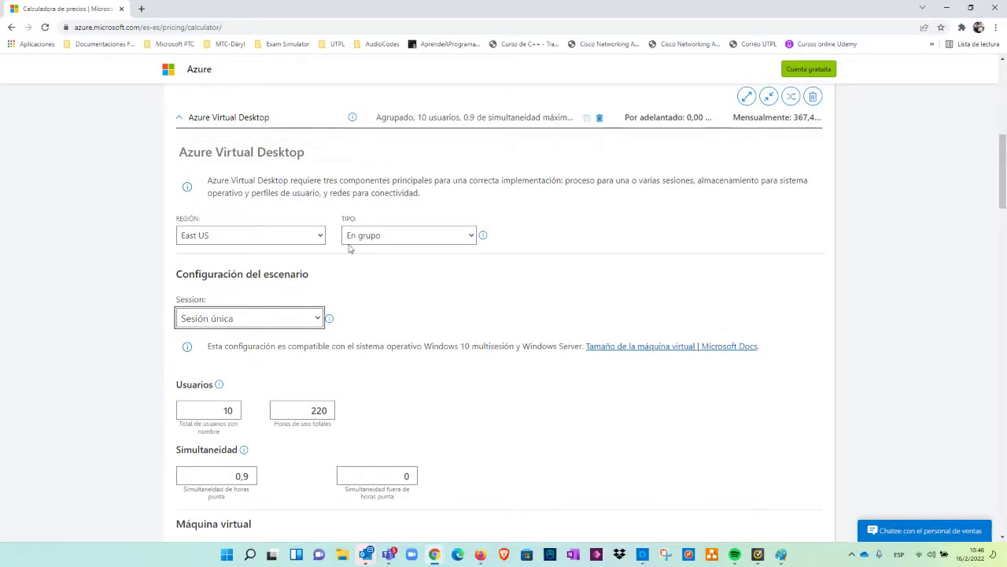
pyautogui.scroll(-3, 351, 249)
pyautogui.scroll(3, 293, 189)
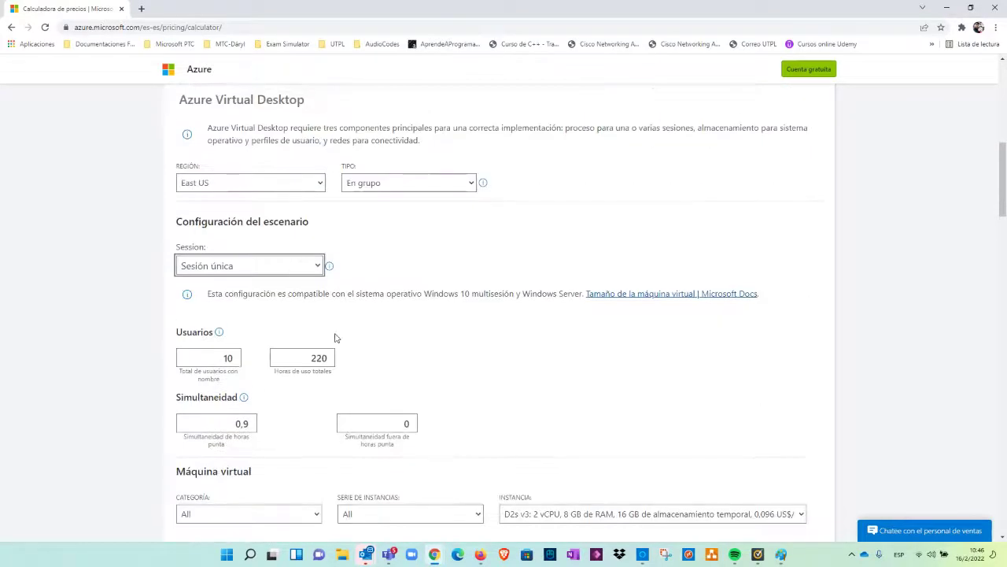
pyautogui.scroll(-2, 328, 103)
pyautogui.scroll(2, 328, 103)
pyautogui.scroll(-5, 330, 294)
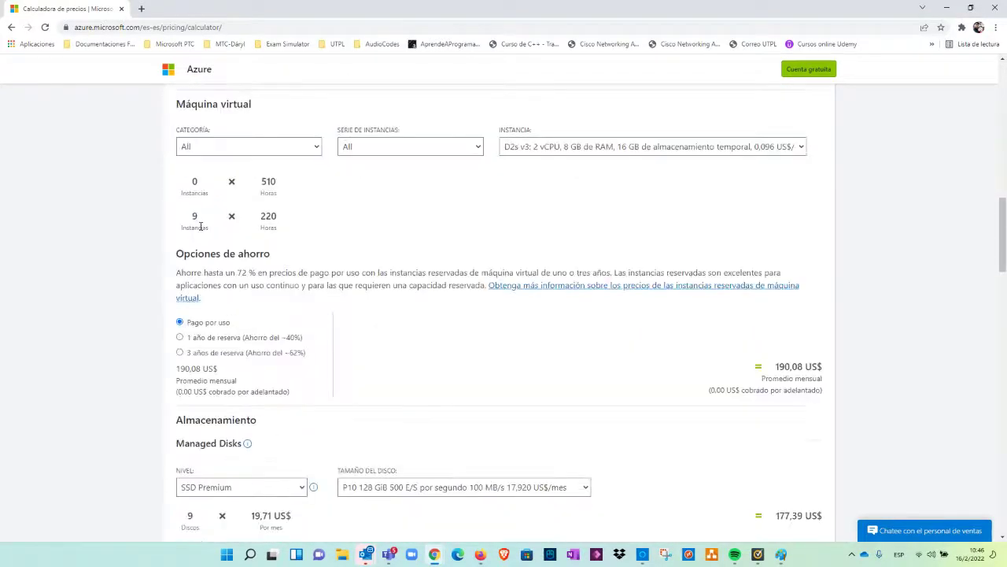
pyautogui.doubleClick(194, 216)
# Step: Review the single-session estimate's scenario settings, instance counts, managed disks, file storage and bandwidth
pyautogui.scroll(2, 194, 220)
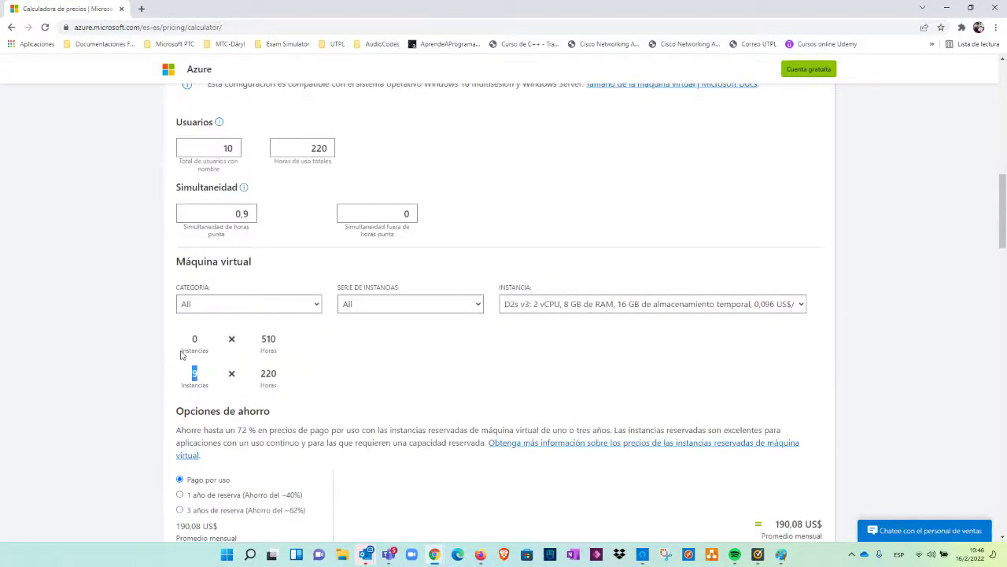
pyautogui.scroll(1, 183, 356)
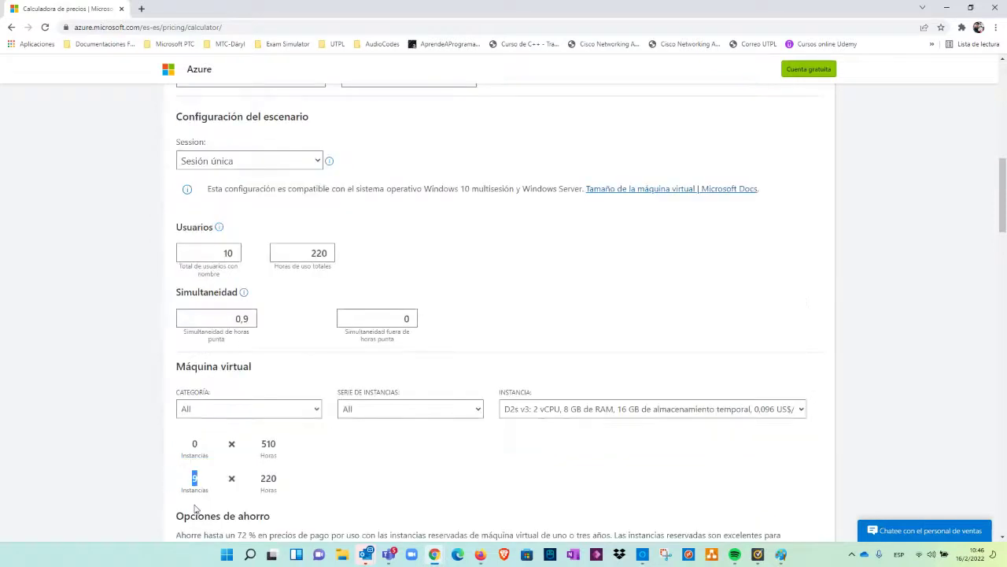
pyautogui.click(195, 477)
pyautogui.scroll(3, 307, 315)
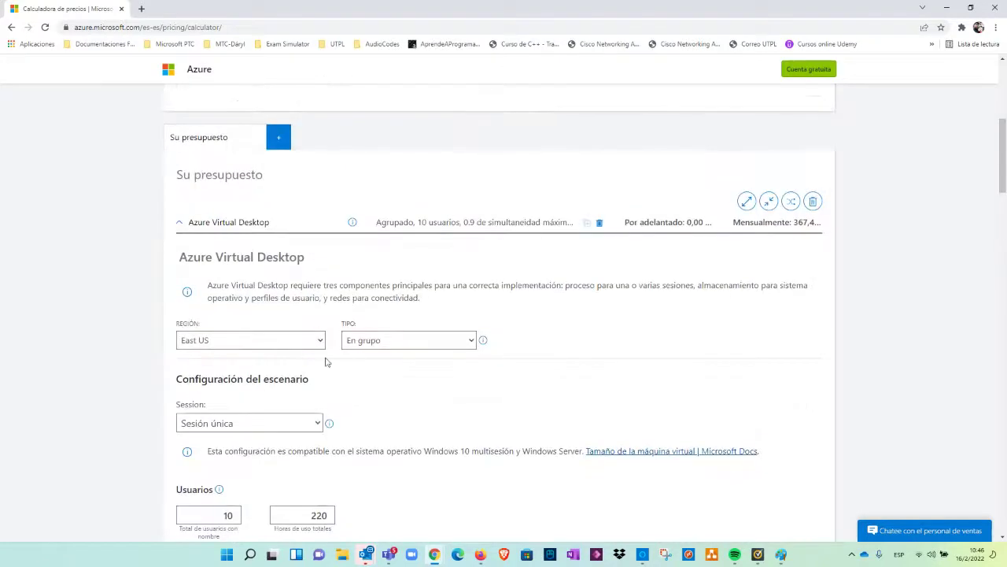
pyautogui.scroll(-3, 342, 360)
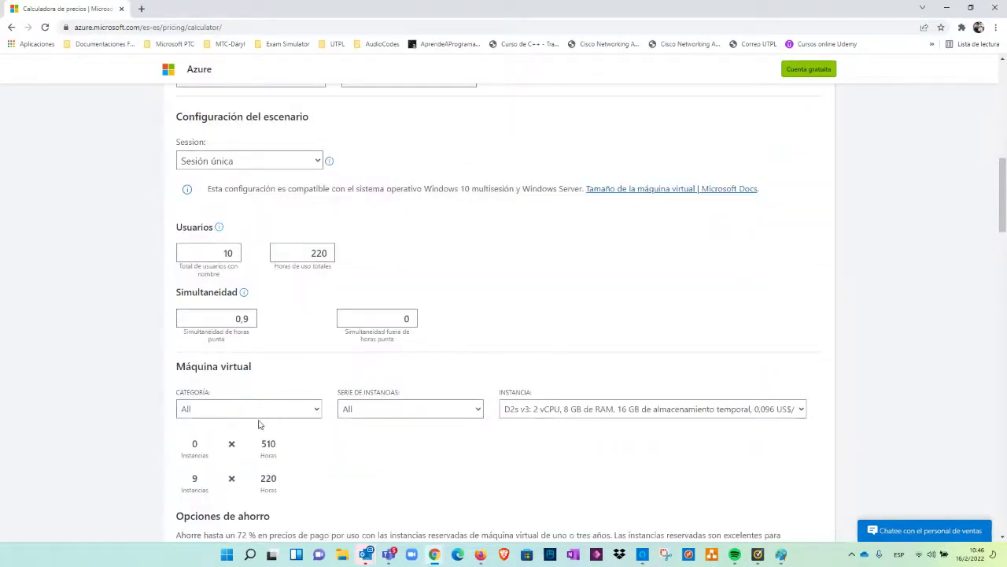
pyautogui.scroll(2, 297, 281)
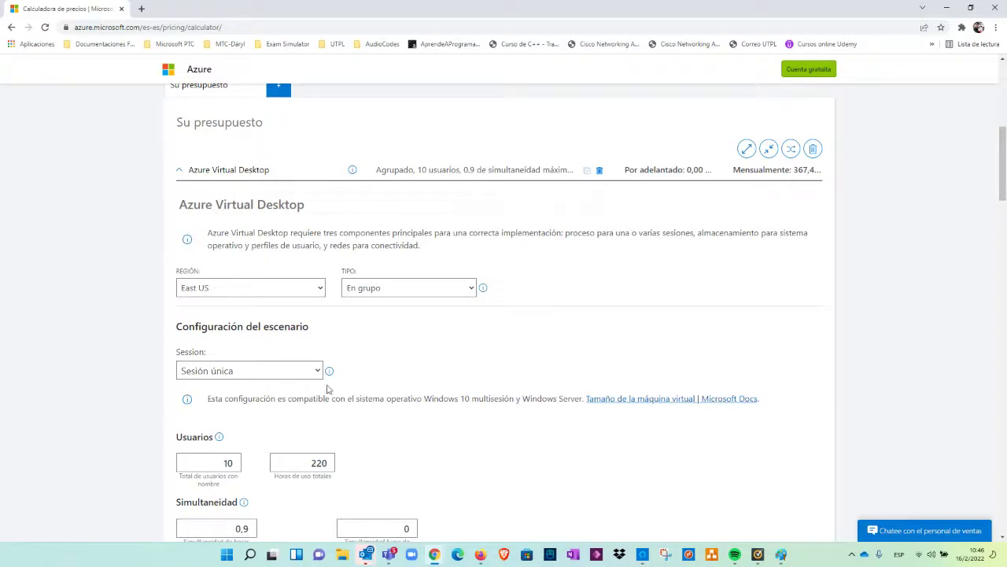
pyautogui.scroll(-7, 321, 386)
pyautogui.scroll(-2, 329, 325)
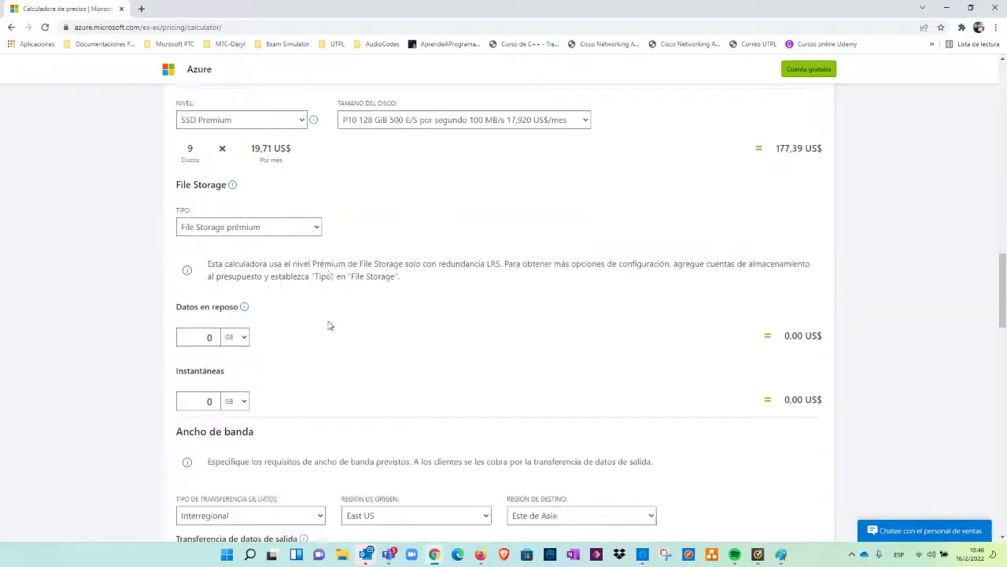
pyautogui.scroll(2, 329, 325)
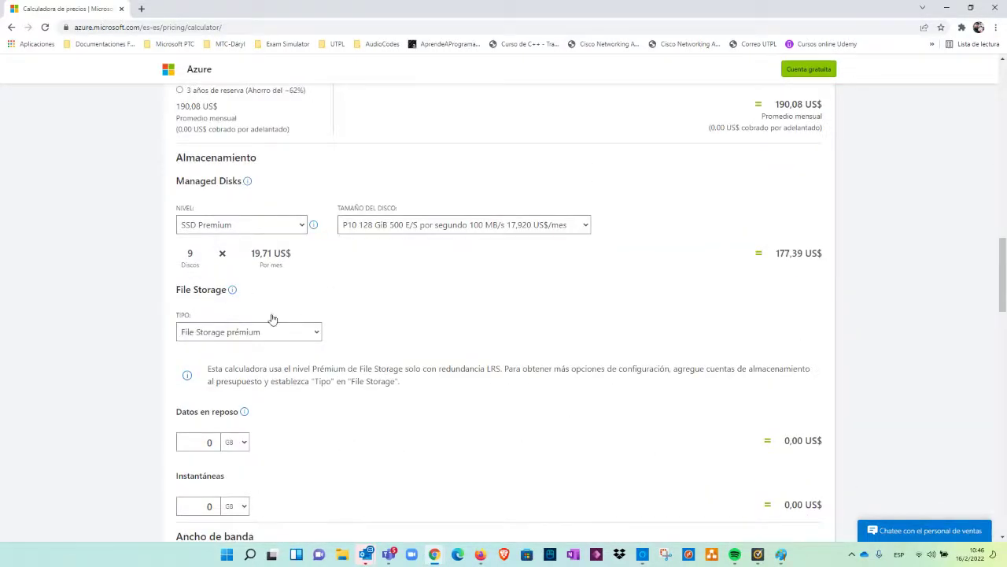
pyautogui.scroll(5, 452, 389)
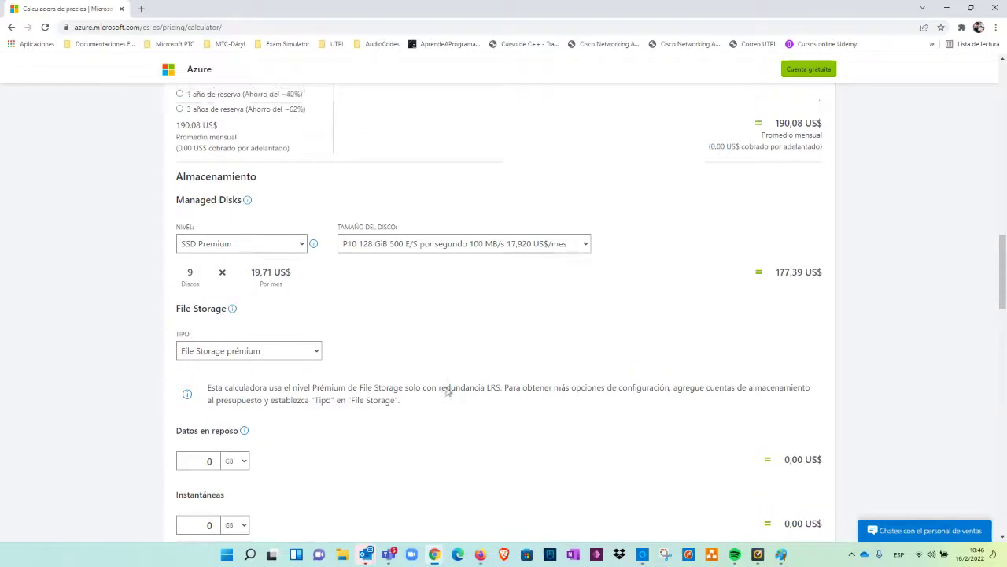
pyautogui.scroll(4, 504, 445)
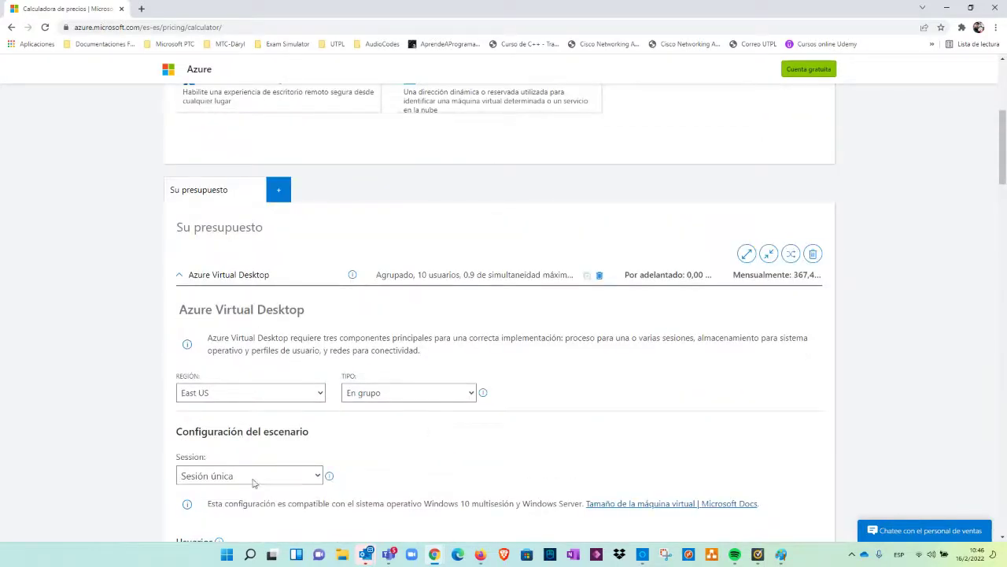
# Step: Compare the session options once more and leave the estimate on Sesión única
pyautogui.scroll(-2, 252, 478)
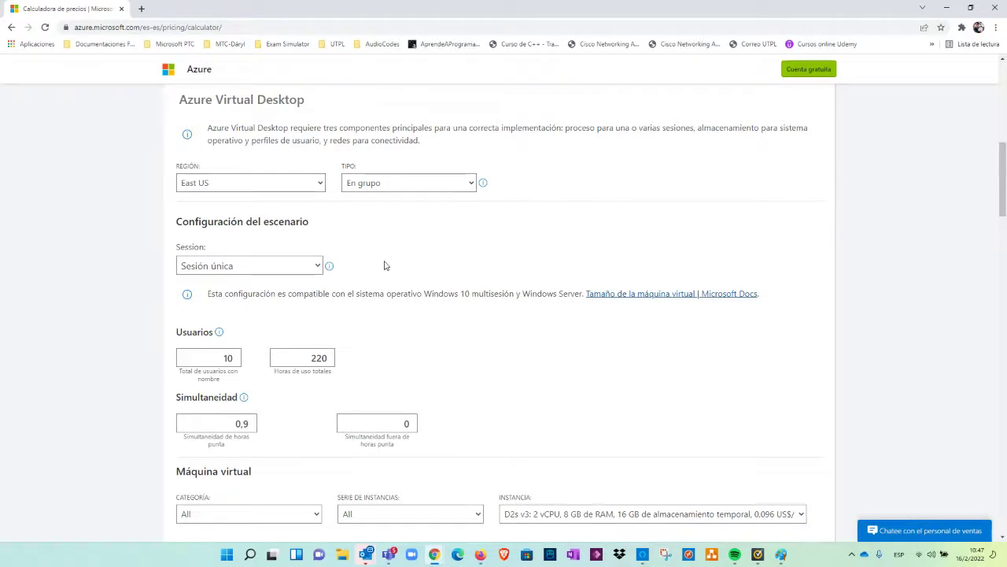
pyautogui.scroll(1, 328, 277)
pyautogui.scroll(-1, 385, 362)
pyautogui.click(218, 267)
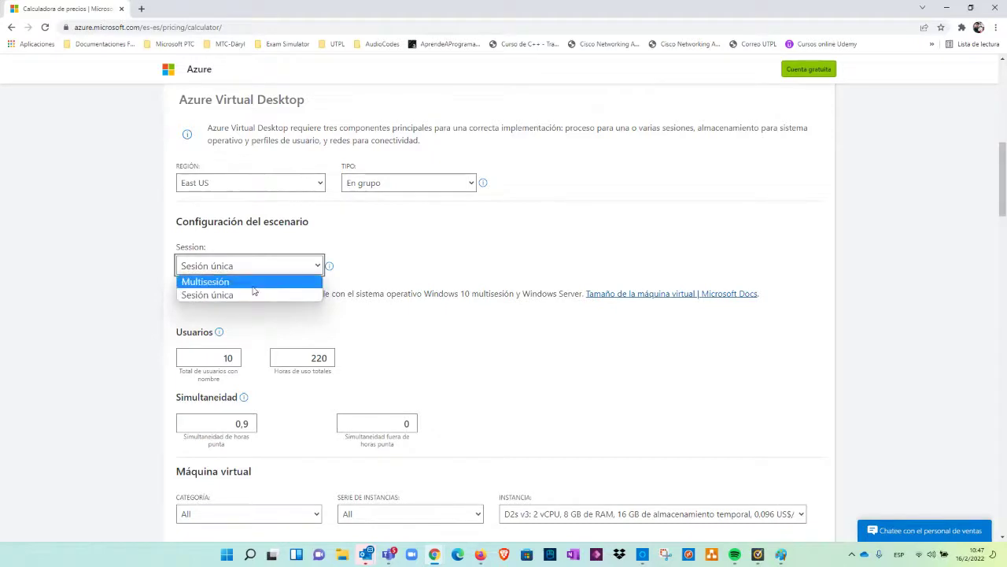
pyautogui.click(358, 265)
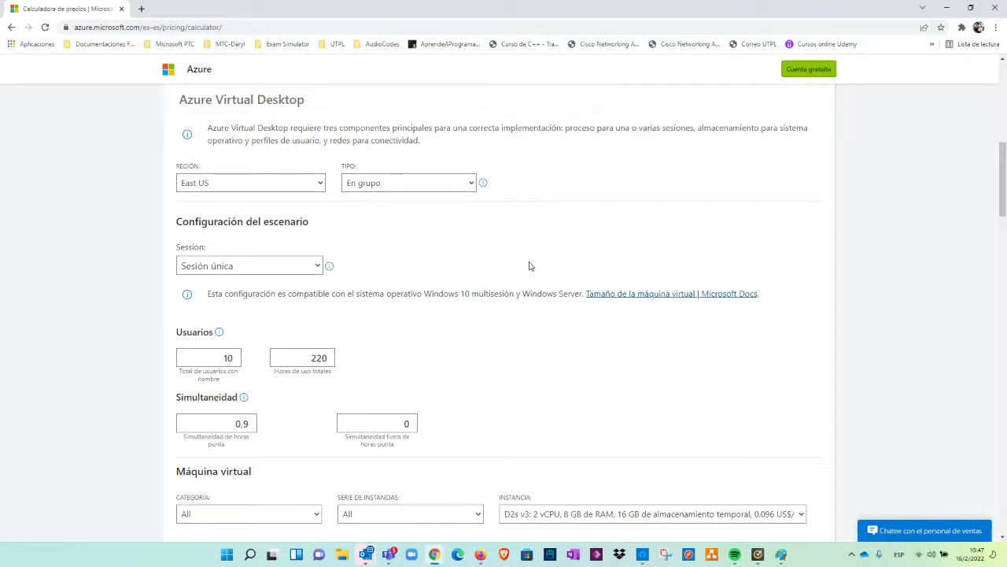
# Step: Switch to the Teams live event and stop sharing the screen
pyautogui.click(926, 493)
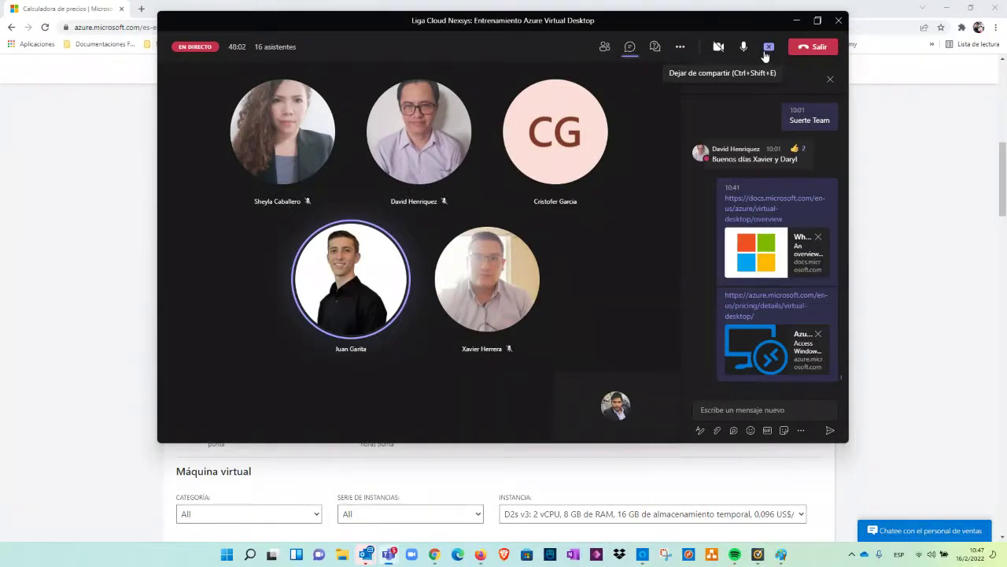
pyautogui.click(765, 52)
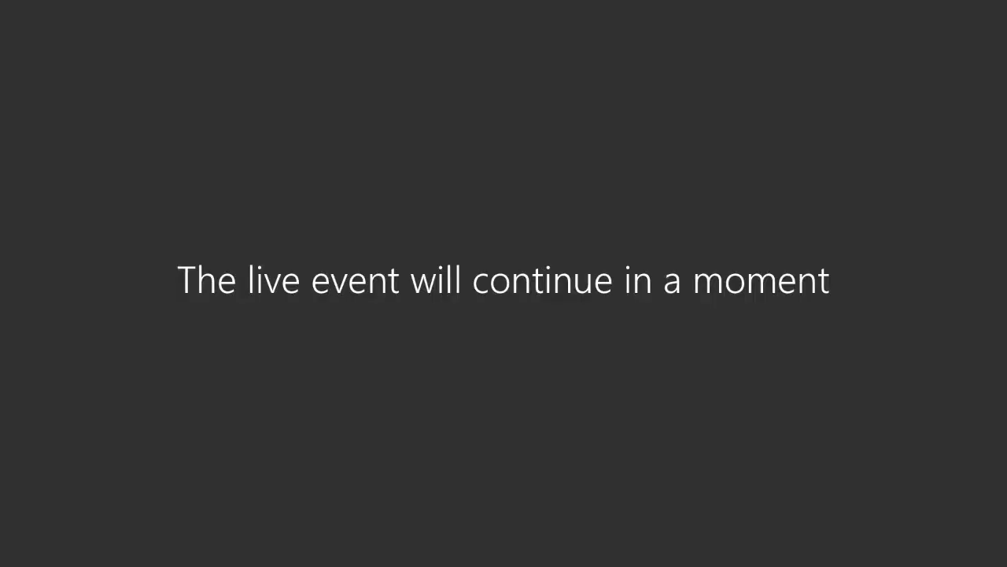